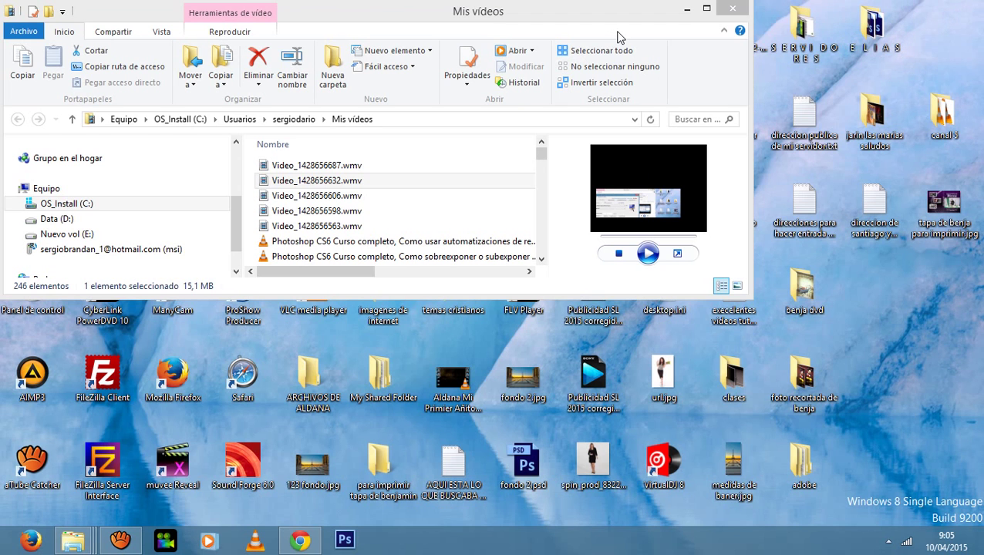
Close the Mis vídeos window, search the applications for "core", and launch CorelDRAW X4, dismissing its registration offer
left_click(732, 10)
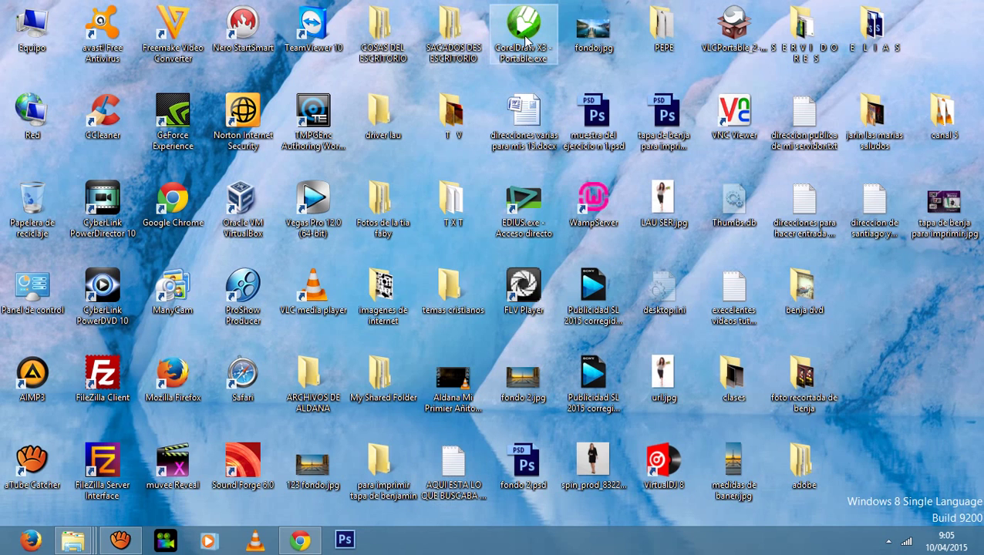
key("super")
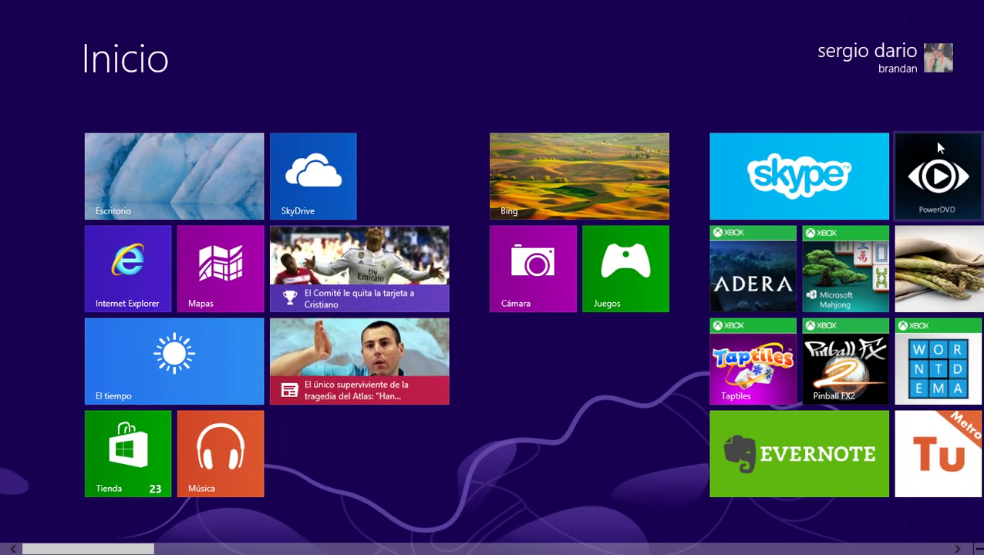
mouse_move(975, 130)
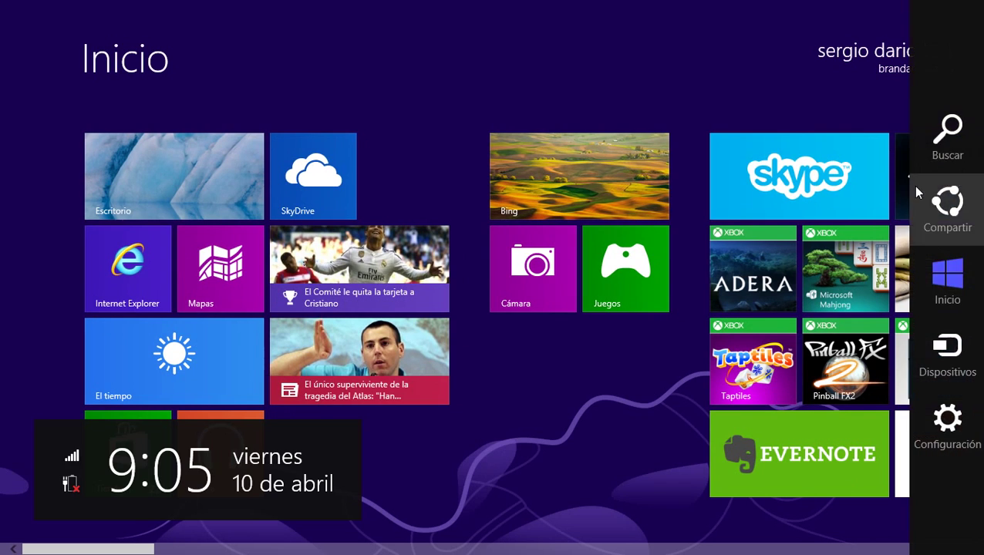
left_click(945, 133)
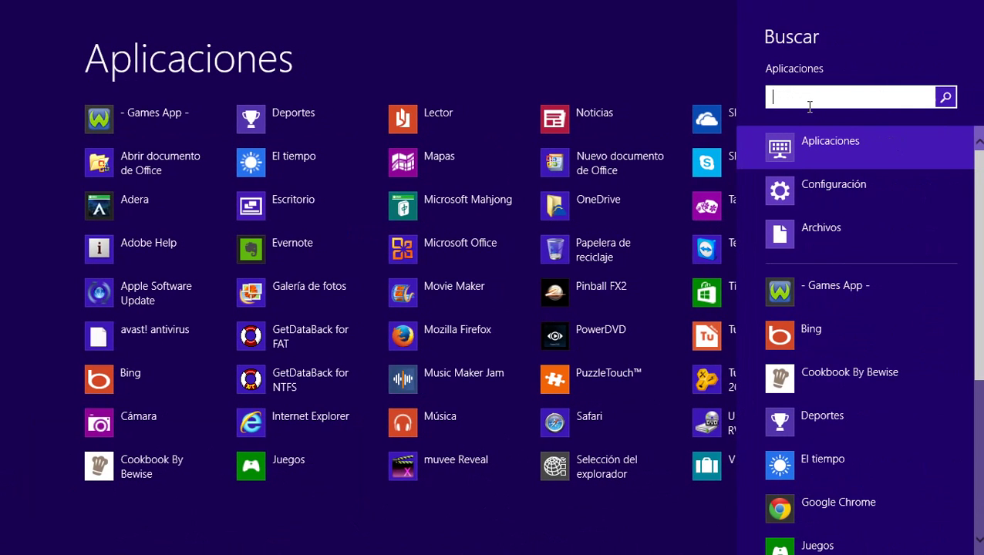
type("core")
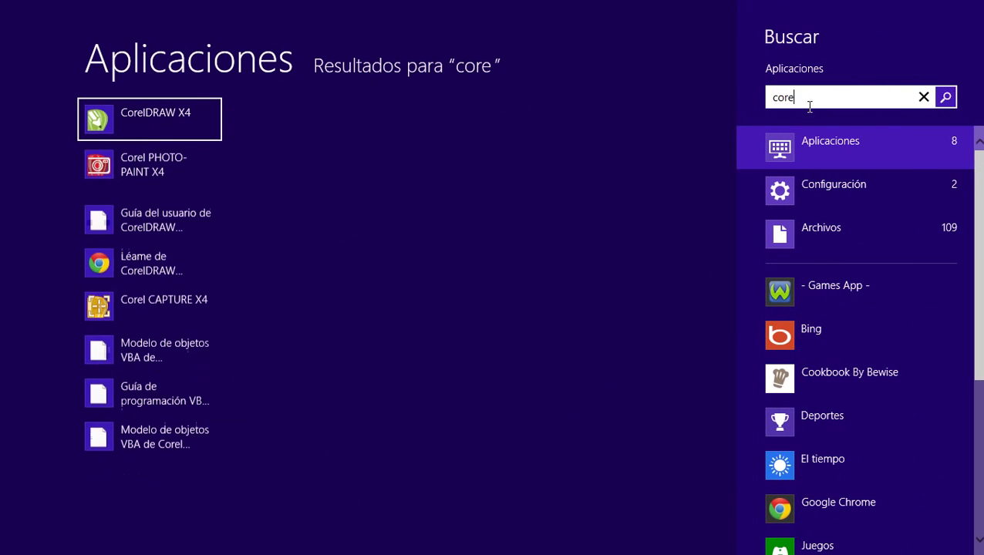
left_click(144, 119)
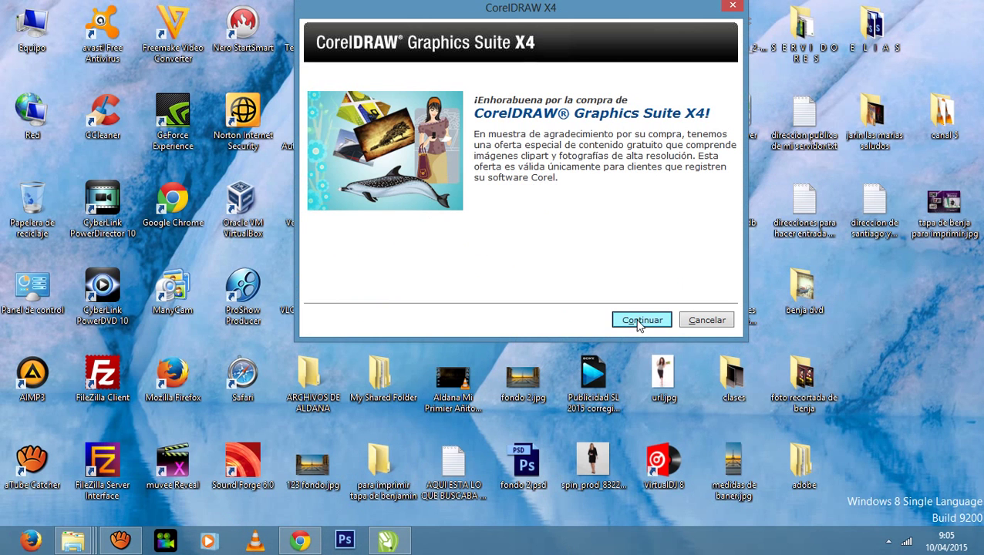
left_click(684, 323)
left_click(522, 209)
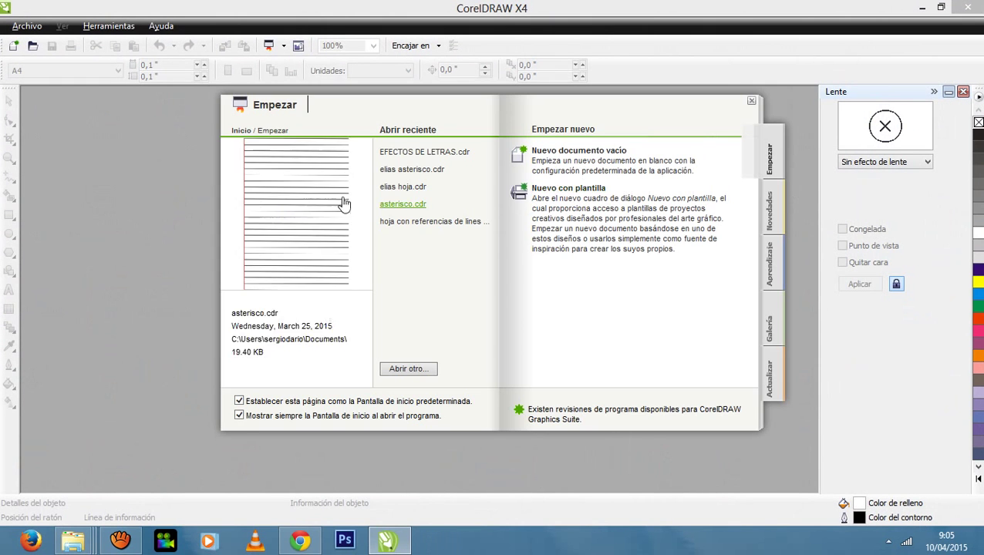
Close the welcome screen and create a new blank A4 document
left_click(750, 102)
left_click(23, 26)
left_click(87, 74)
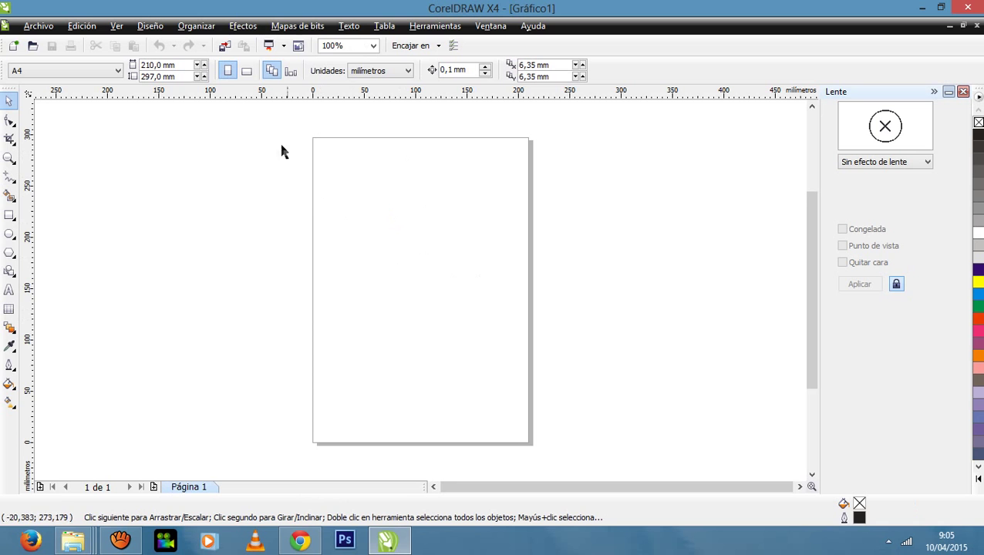
Try landscape orientation on the page and return it to Vertical through the page setup options
left_click(245, 72)
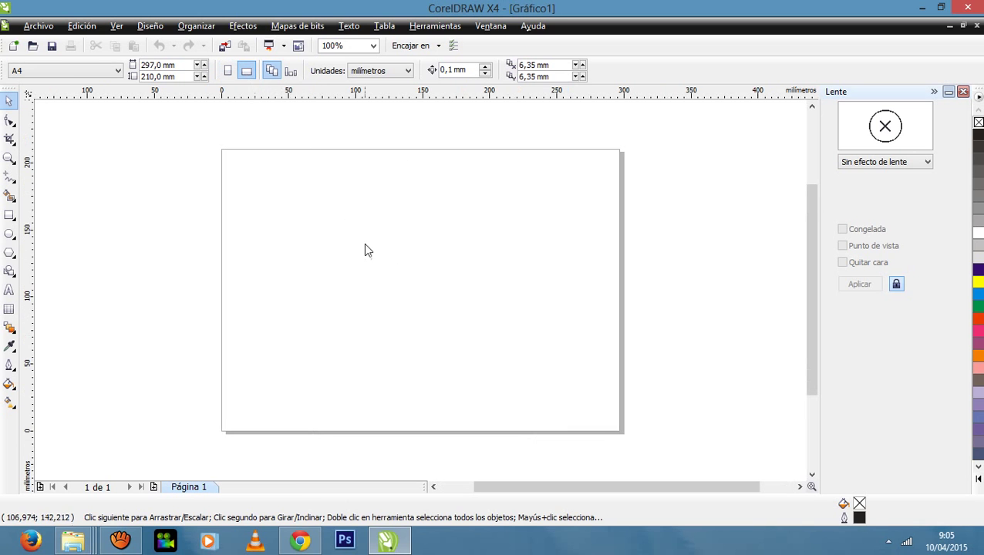
left_click(182, 26)
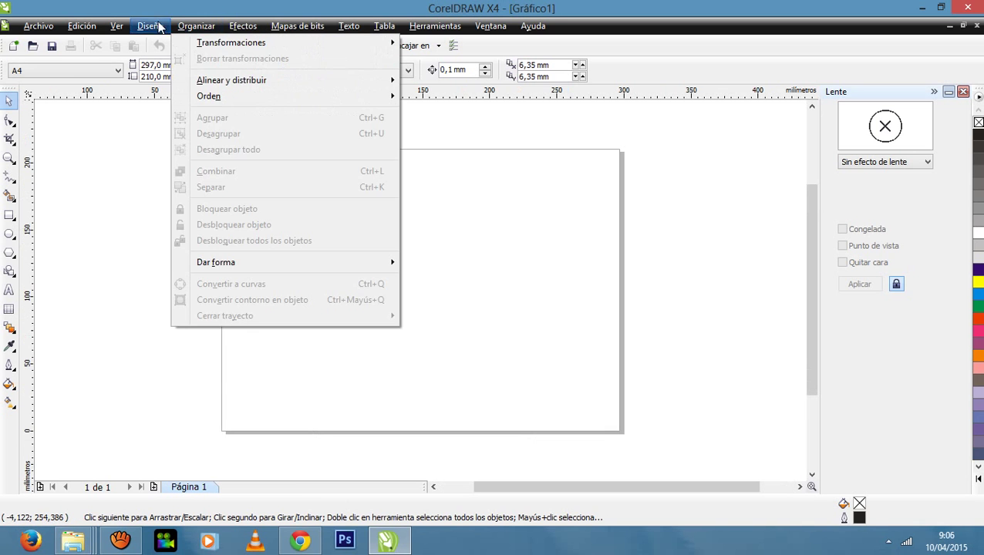
mouse_move(143, 29)
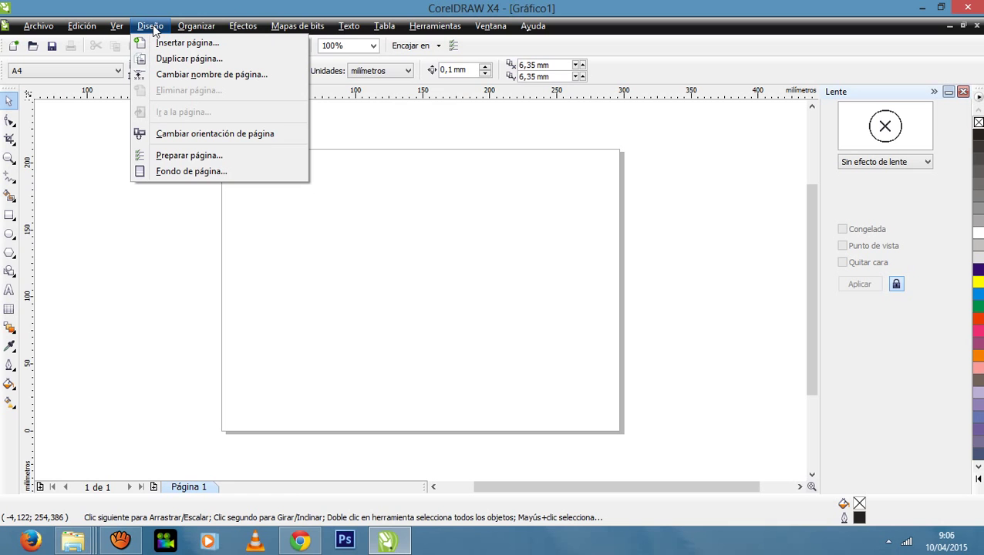
left_click(207, 160)
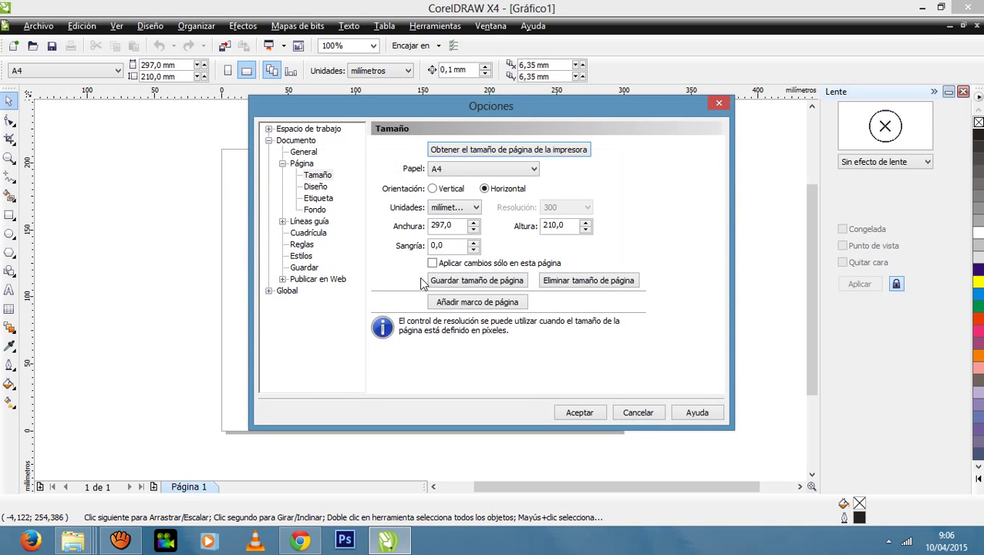
left_click(437, 191)
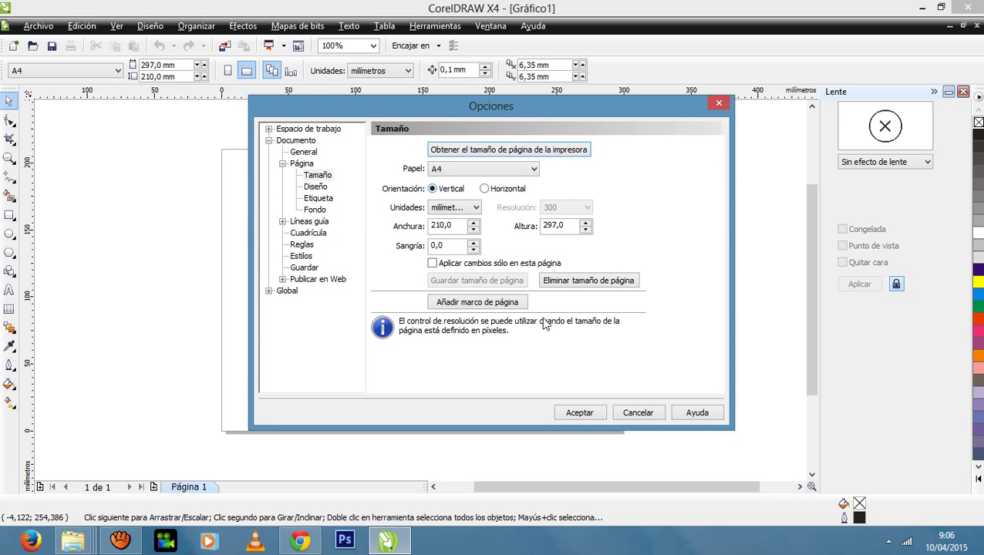
left_click(580, 412)
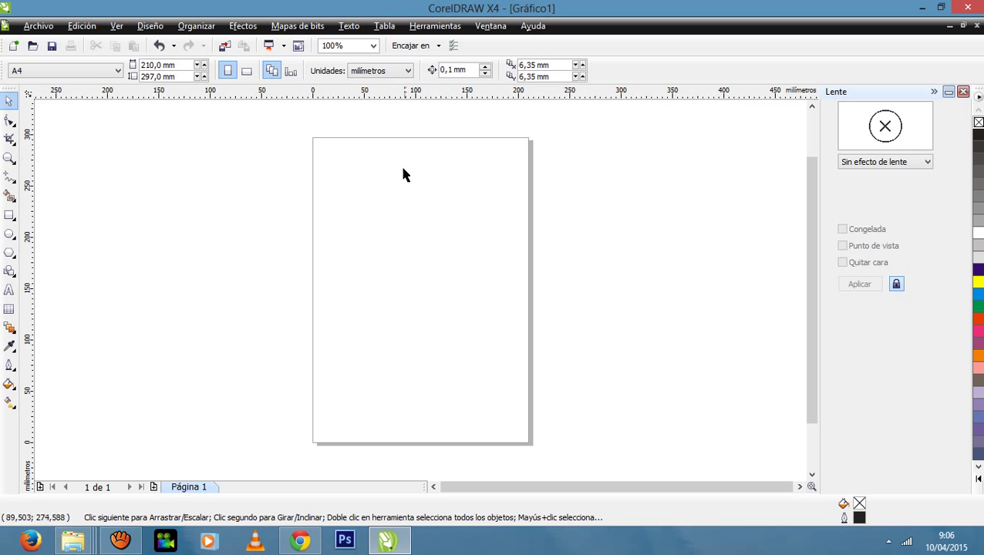
Set the page to landscape orientation and enter the first name in capital letters as artistic text on it
left_click(247, 73)
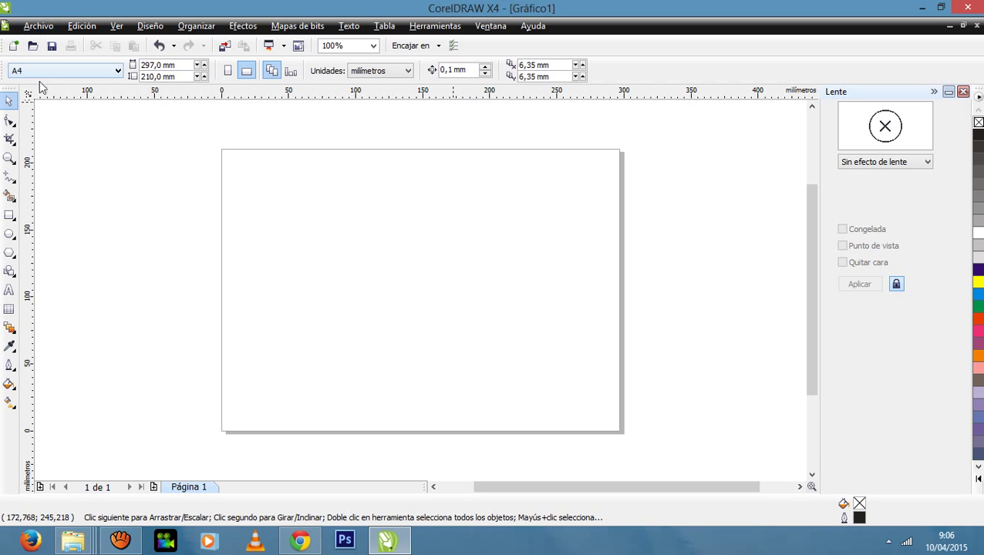
left_click(10, 290)
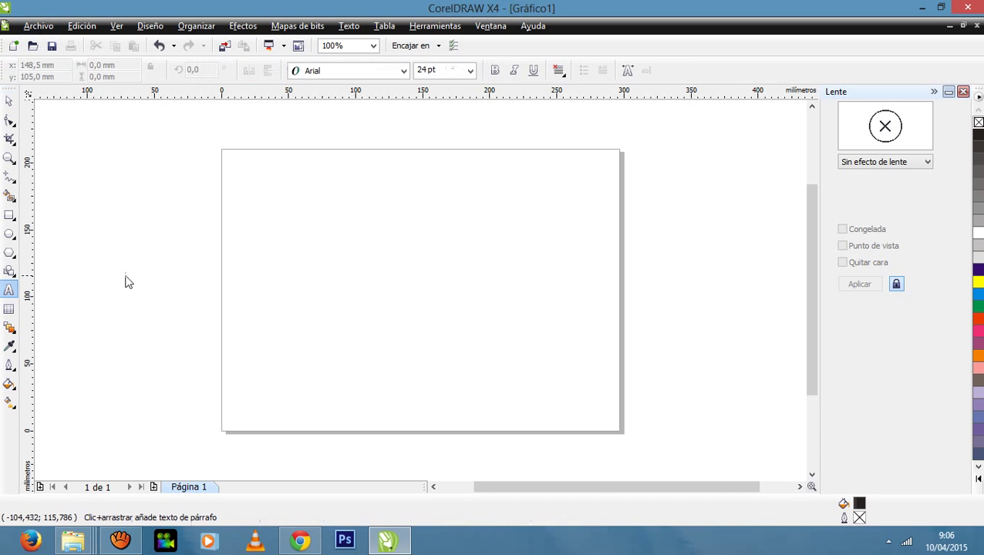
left_click(270, 238)
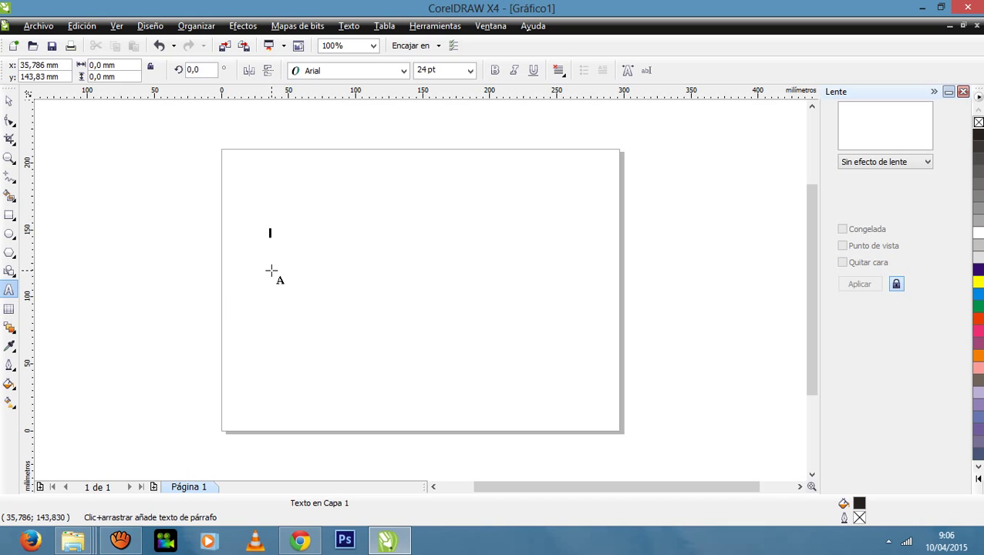
type("e")
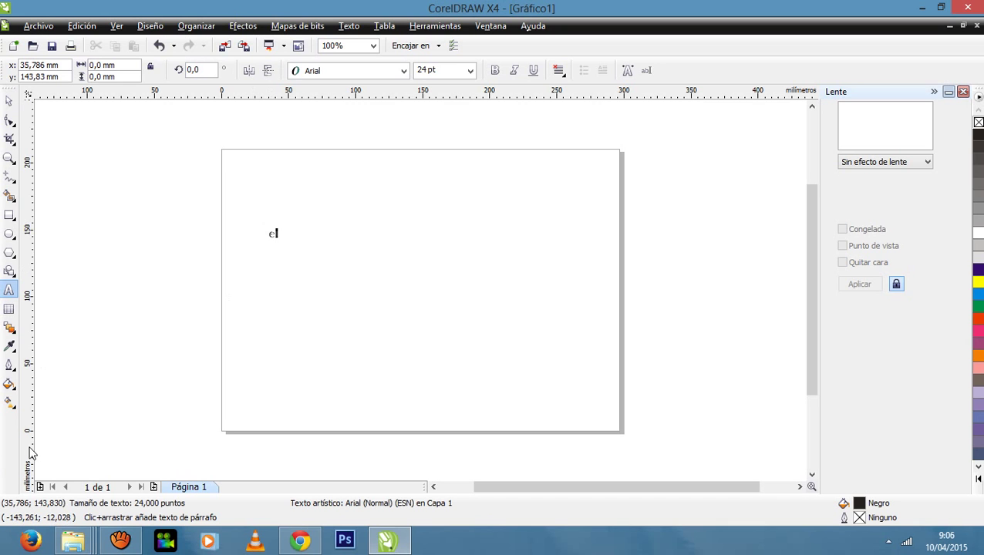
key("BackSpace")
type("ELIAS")
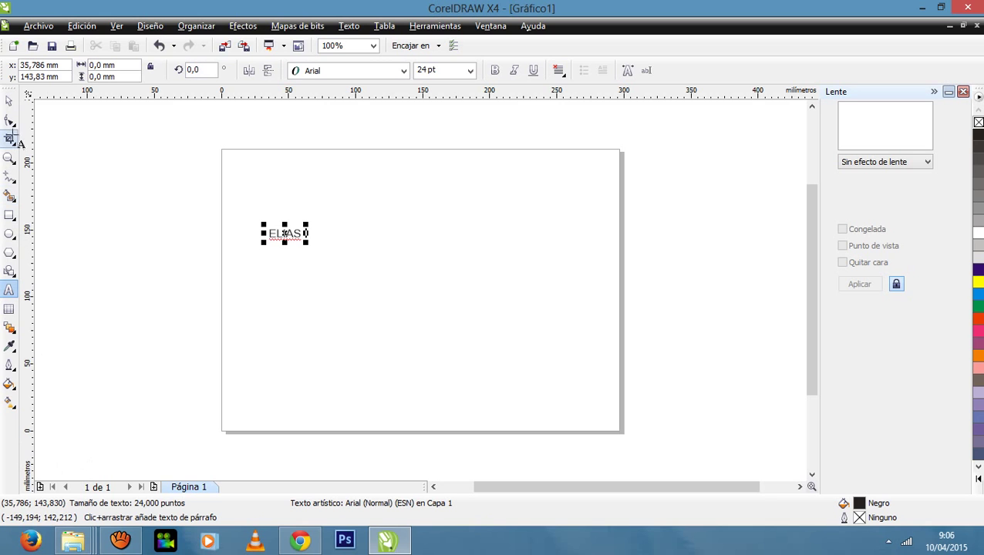
Enlarge the name text to about 245 pt and change its font to Blackoak Std
left_click(405, 70)
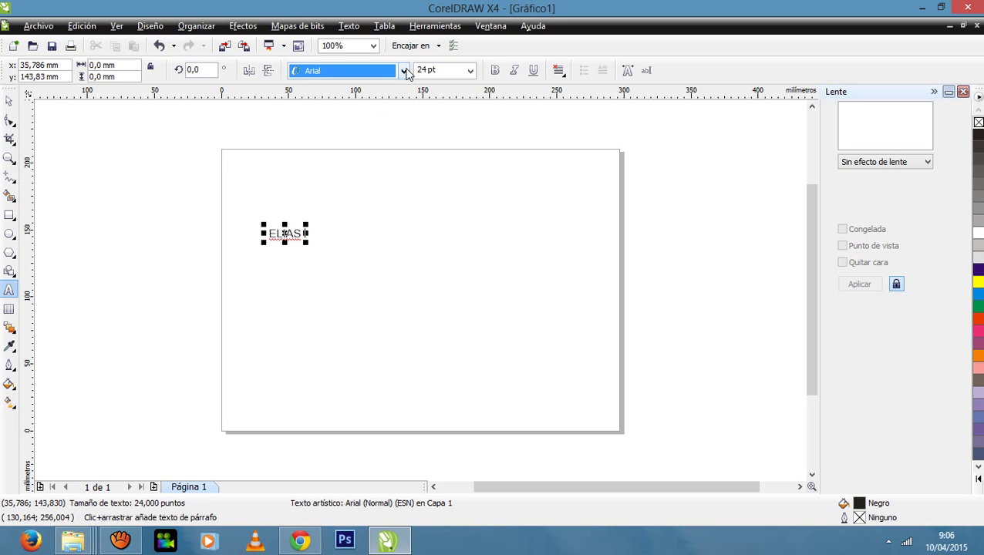
left_click(402, 71)
left_click(402, 71)
left_click(403, 71)
mouse_move(401, 136)
left_click(398, 117)
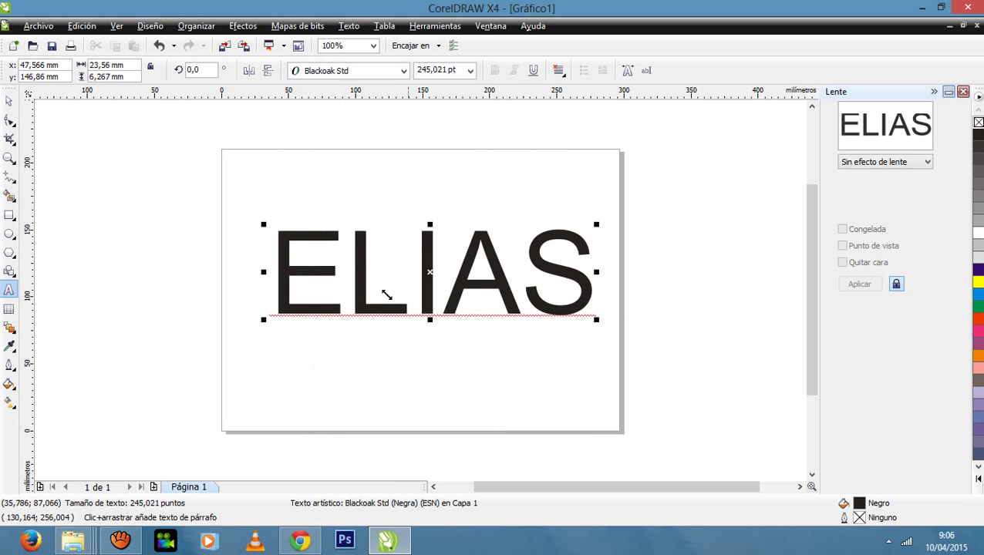
double_click(293, 281)
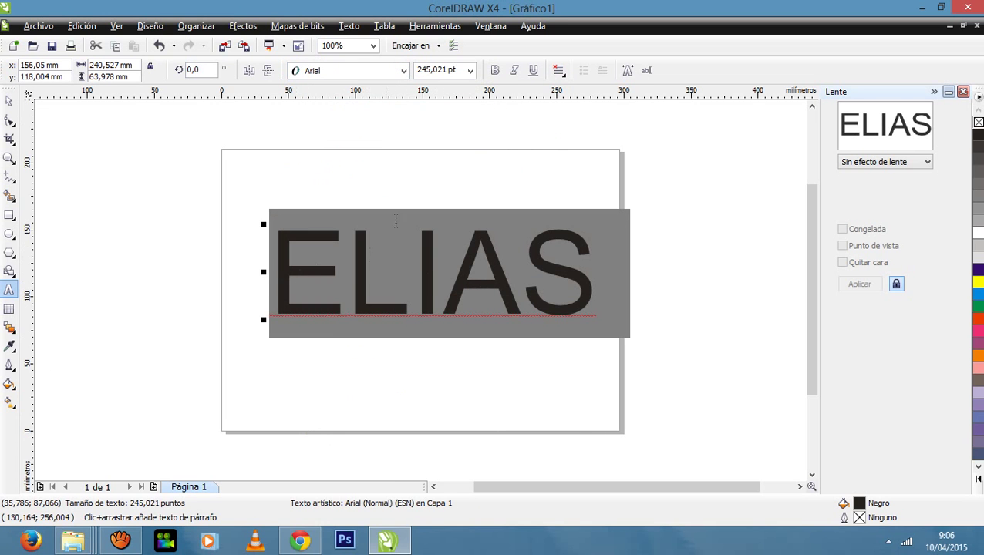
left_click(403, 71)
left_click(401, 100)
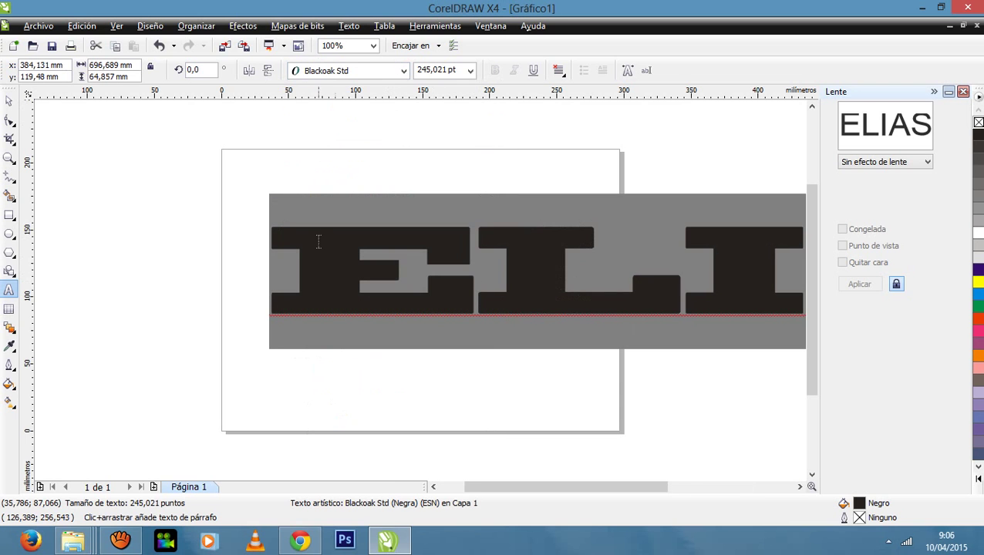
Resize the name text to about 240 by 55 mm and position it near the upper edge of the page
left_click(8, 100)
left_click(360, 256)
left_click_drag(318, 260, 269, 247)
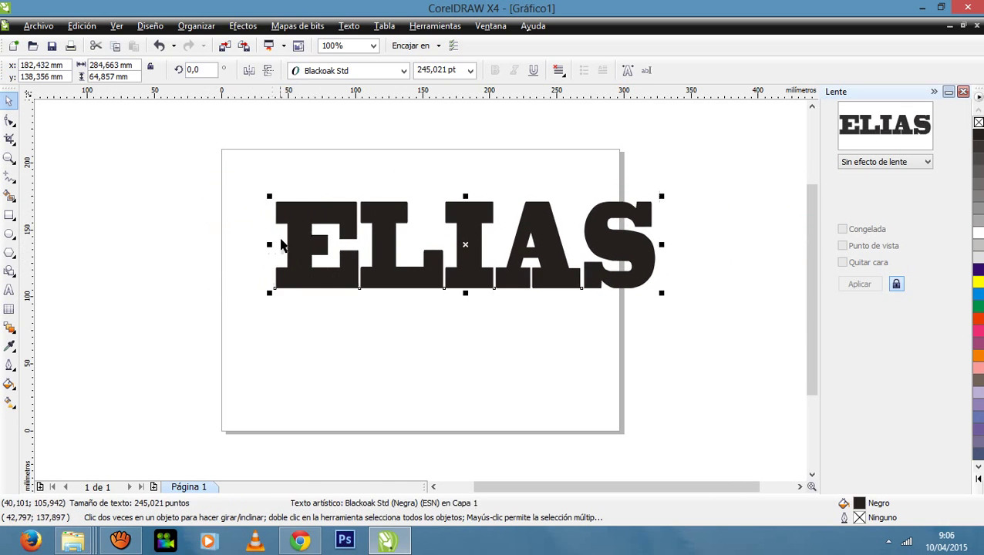
left_click_drag(270, 197, 329, 207)
left_click_drag(403, 252, 333, 214)
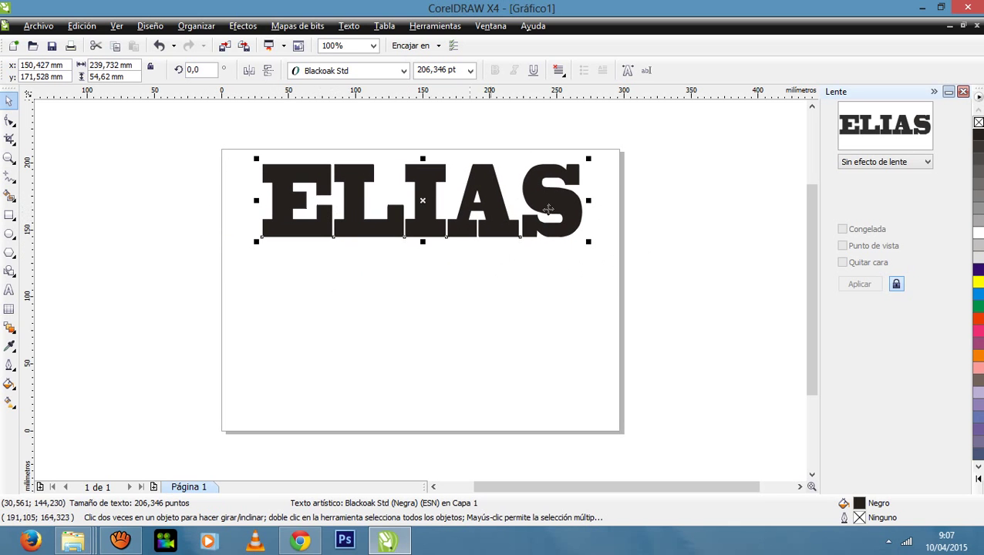
Close the Lente docker and deselect the name text
left_click(963, 91)
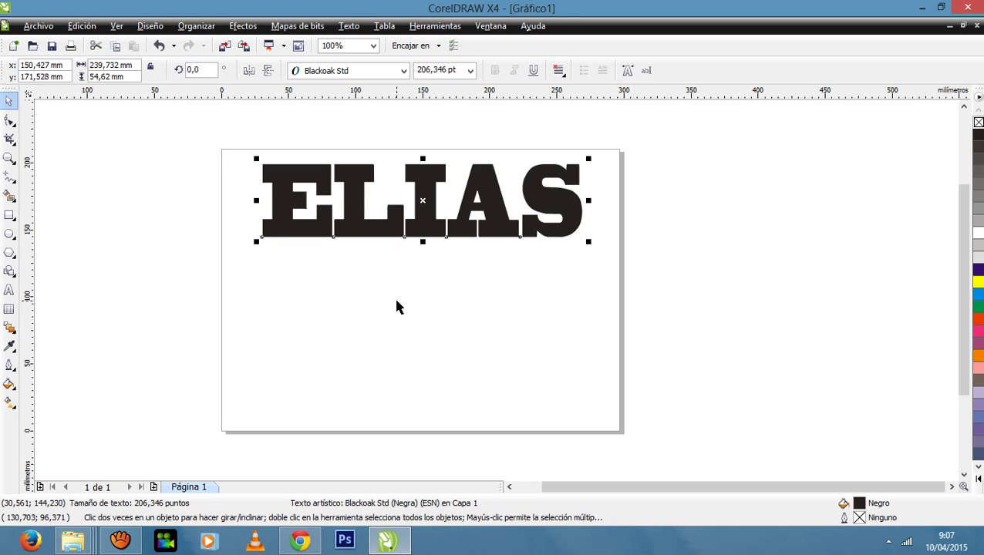
left_click(433, 327)
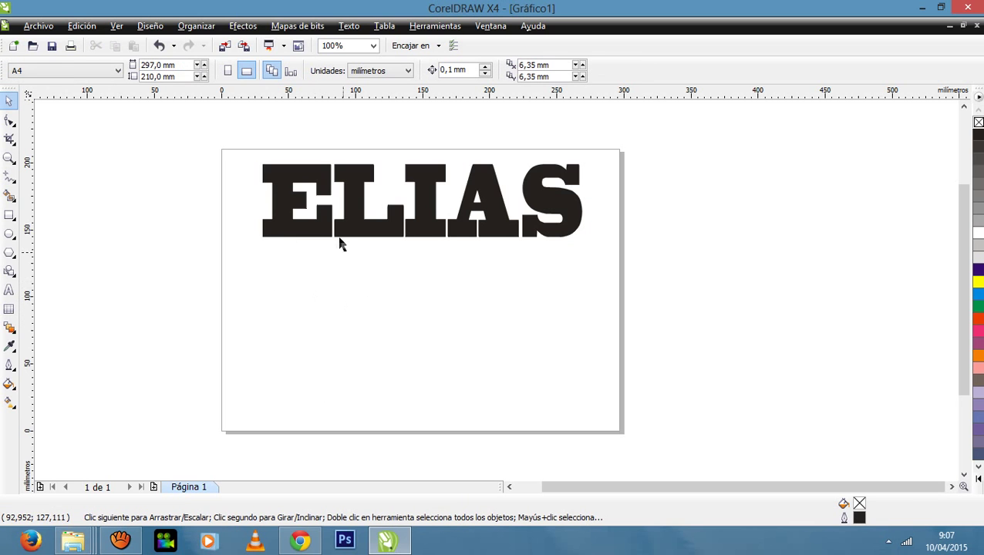
left_click(37, 26)
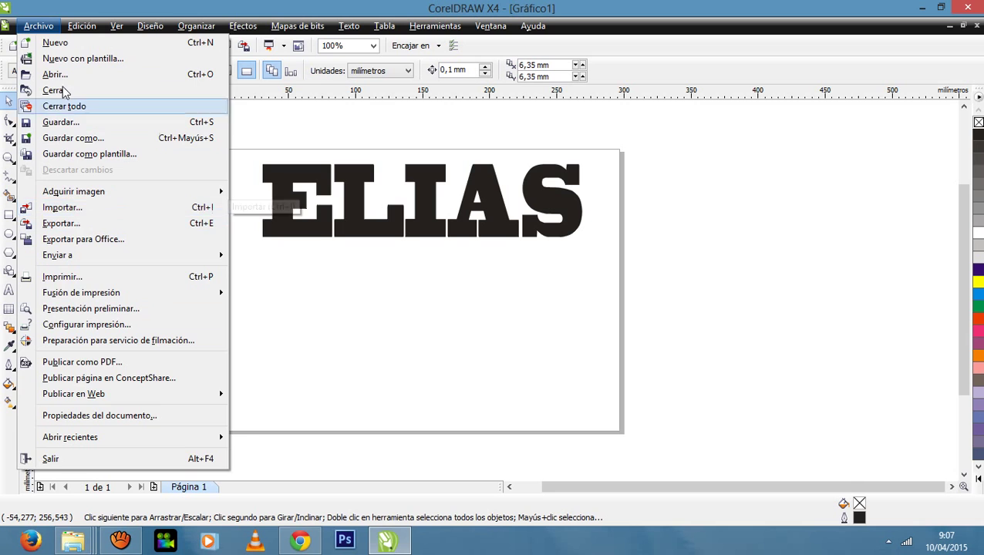
mouse_move(77, 29)
mouse_move(40, 30)
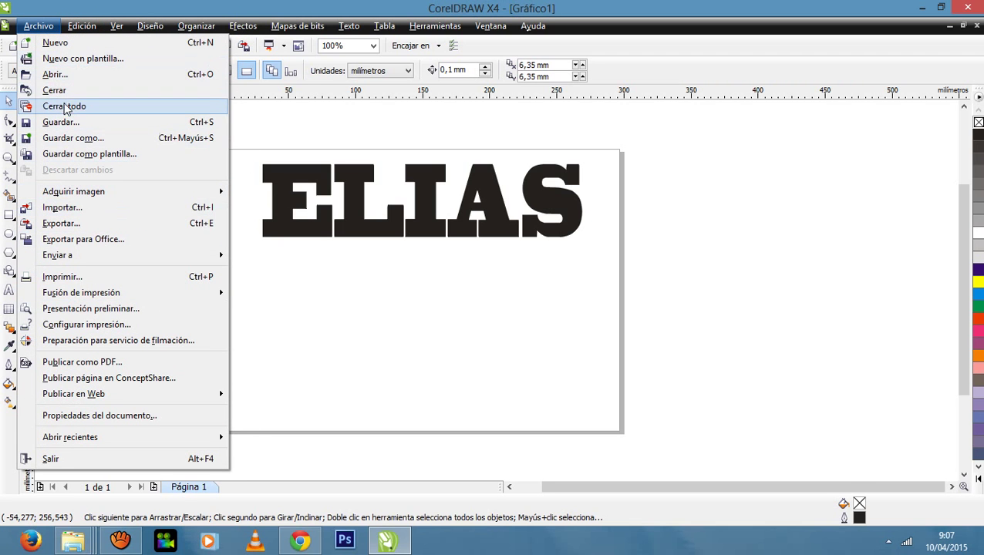
left_click(67, 77)
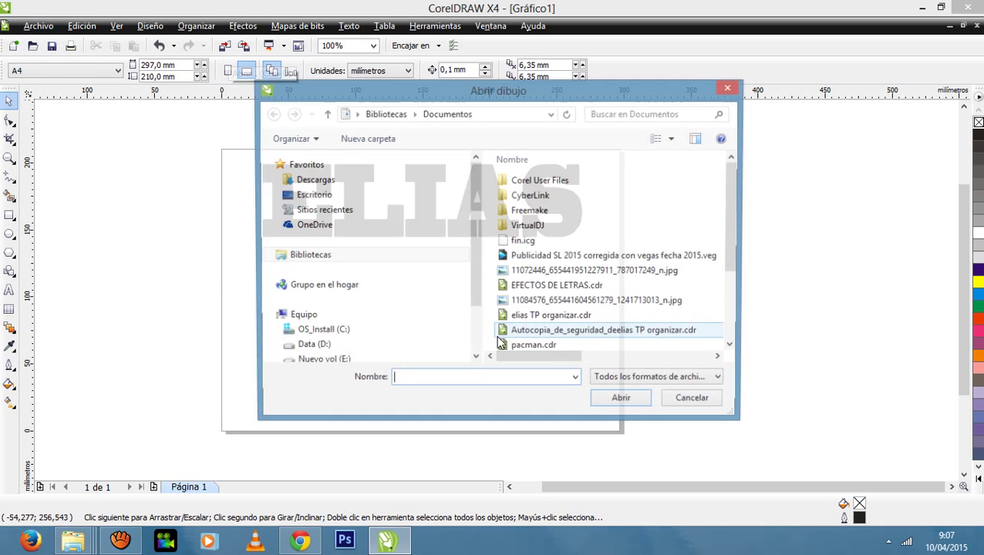
left_click(689, 402)
Import fondo.jpg from the desktop and place it on the page below the name text
left_click(39, 25)
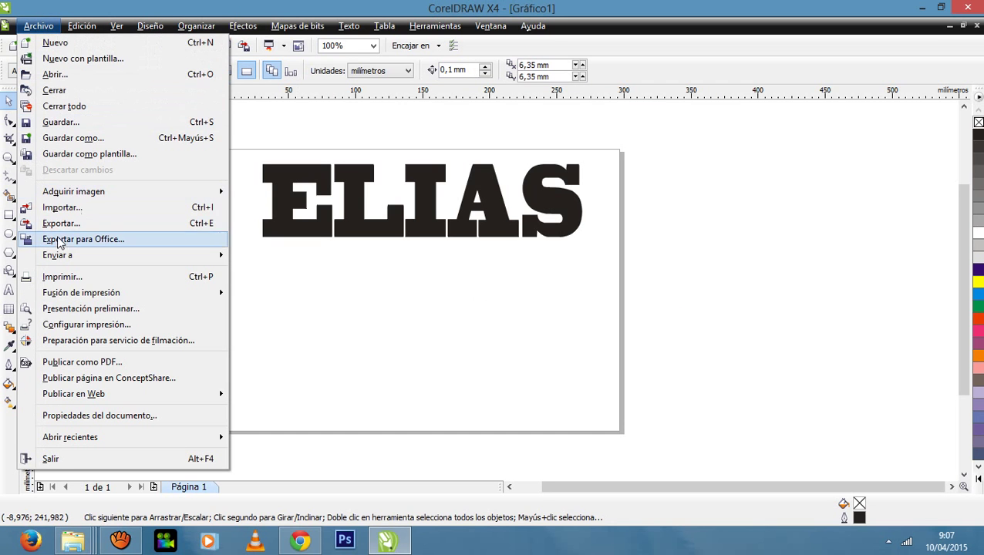
left_click(71, 208)
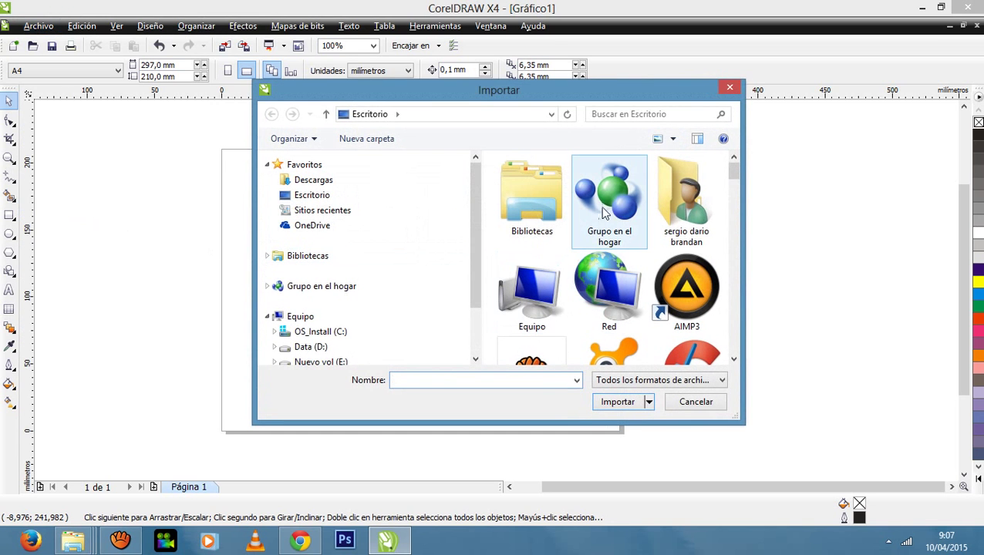
left_click_drag(734, 172, 738, 313)
double_click(531, 206)
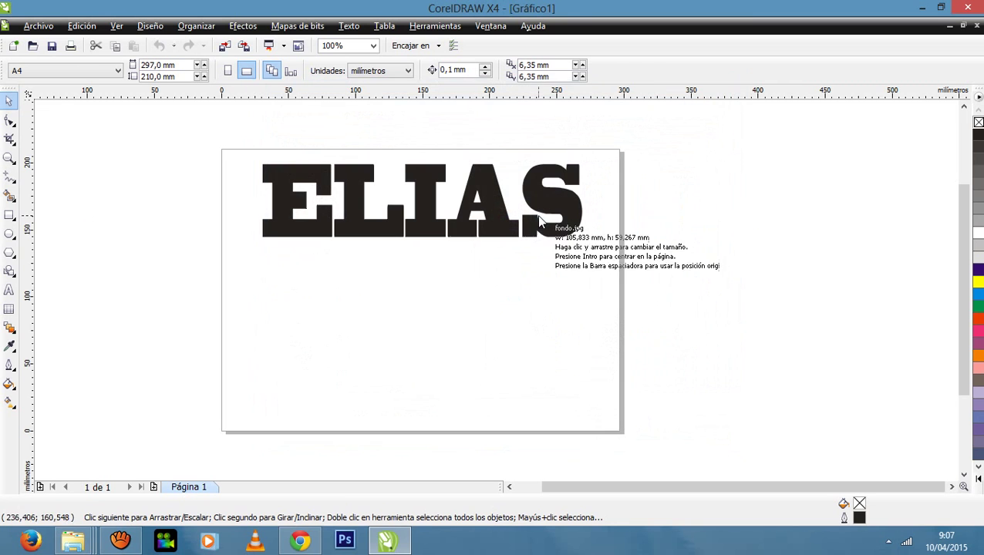
left_click(354, 279)
Enlarge the imported picture to about 262 by 146 mm and position it over the lower part of the page
left_click_drag(481, 340, 579, 428)
left_click_drag(492, 375, 464, 367)
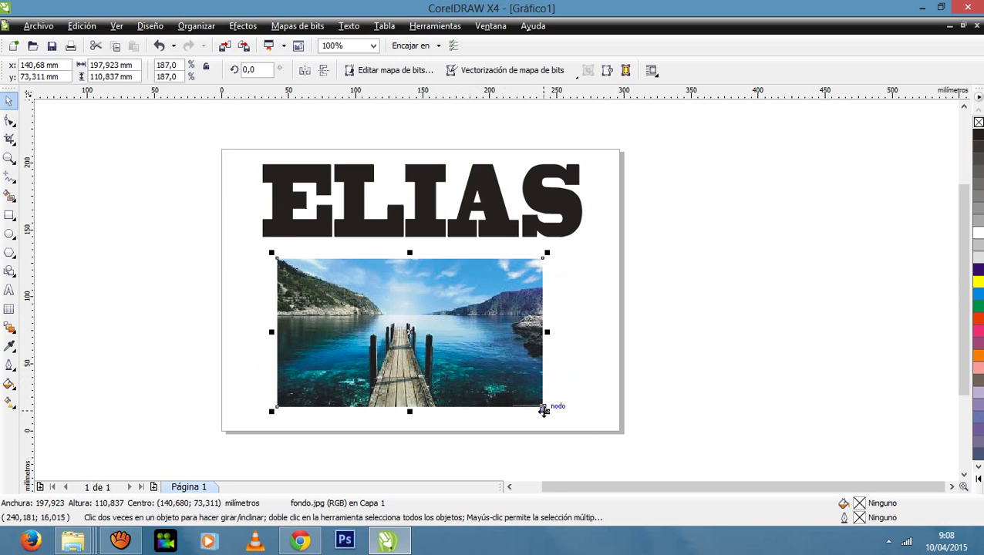
left_click_drag(548, 412, 596, 462)
left_click_drag(561, 400, 606, 436)
left_click_drag(531, 355, 540, 354)
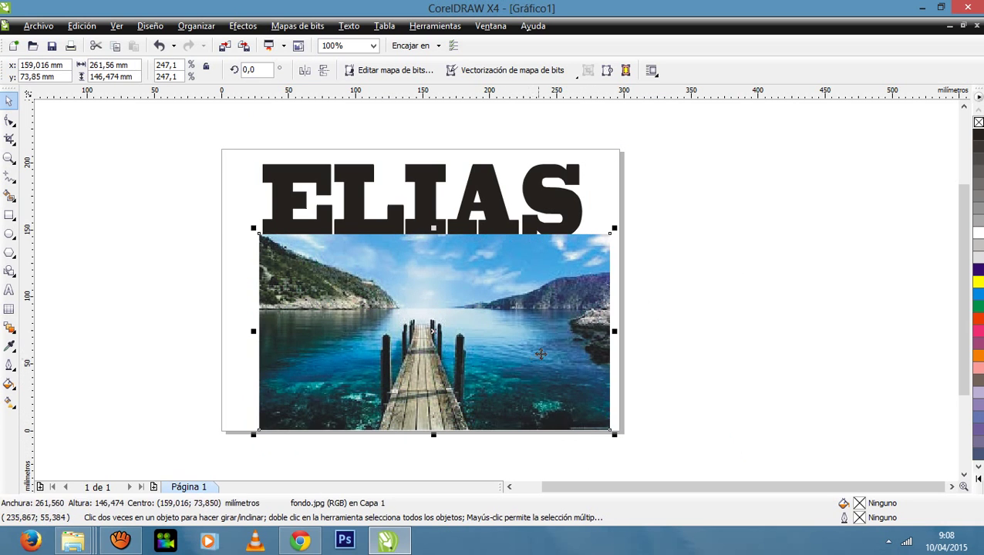
Reduce the picture to about 243 by 136 mm so it sits clear below the name text
left_click_drag(614, 230, 601, 246)
left_click_drag(426, 282, 432, 281)
left_click(435, 282)
left_click(417, 288)
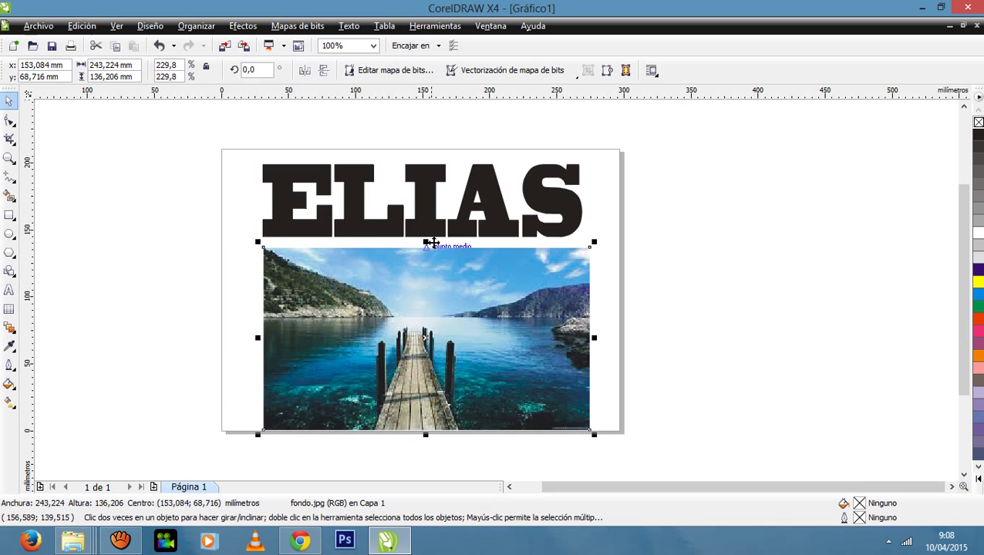
left_click(604, 329)
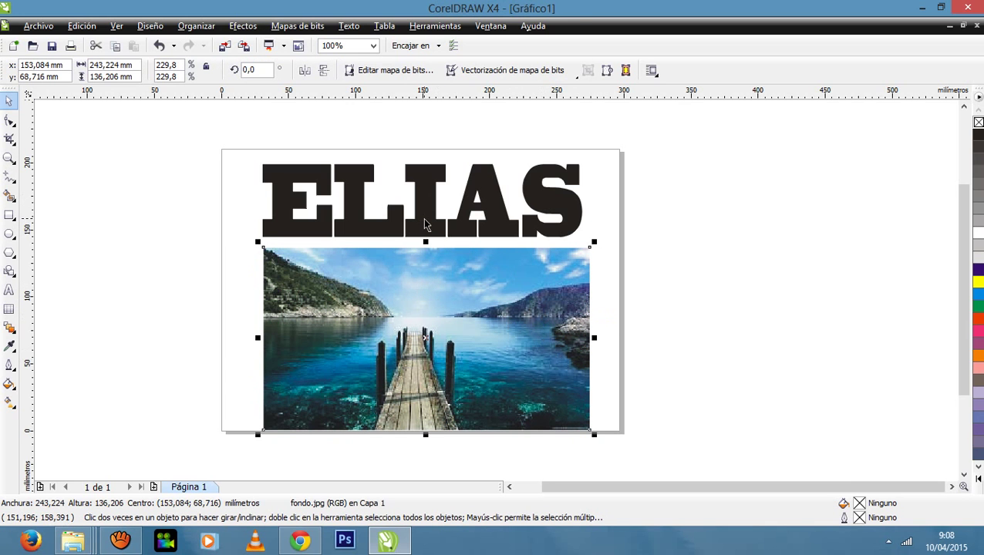
left_click(623, 320)
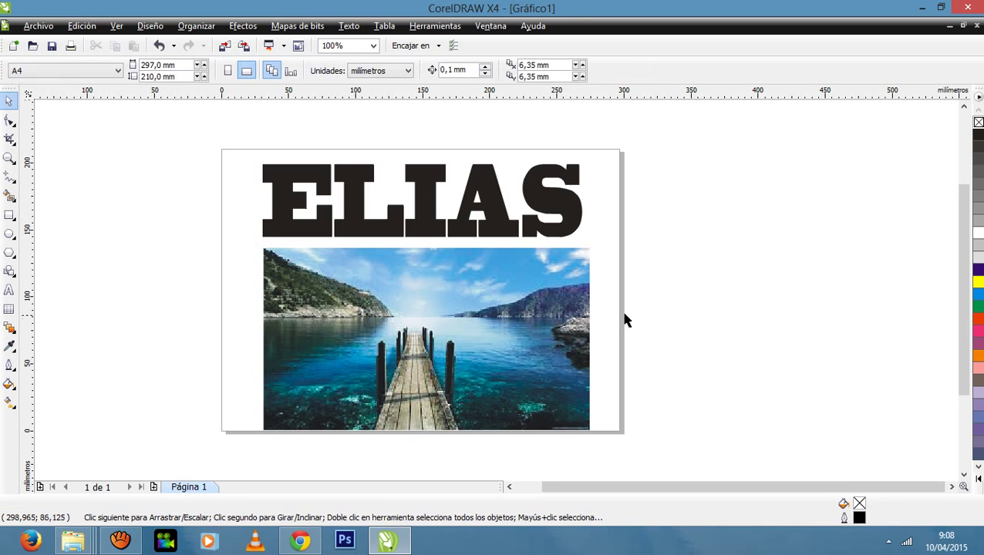
Place the fondo.jpg picture inside the name text as a PowerClip container and deselect it
left_click(450, 309)
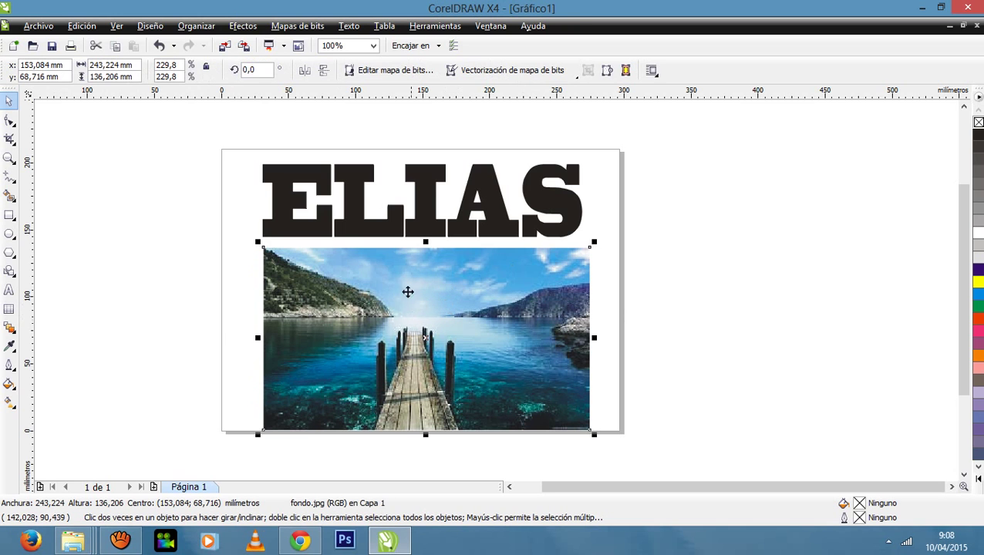
left_click(248, 28)
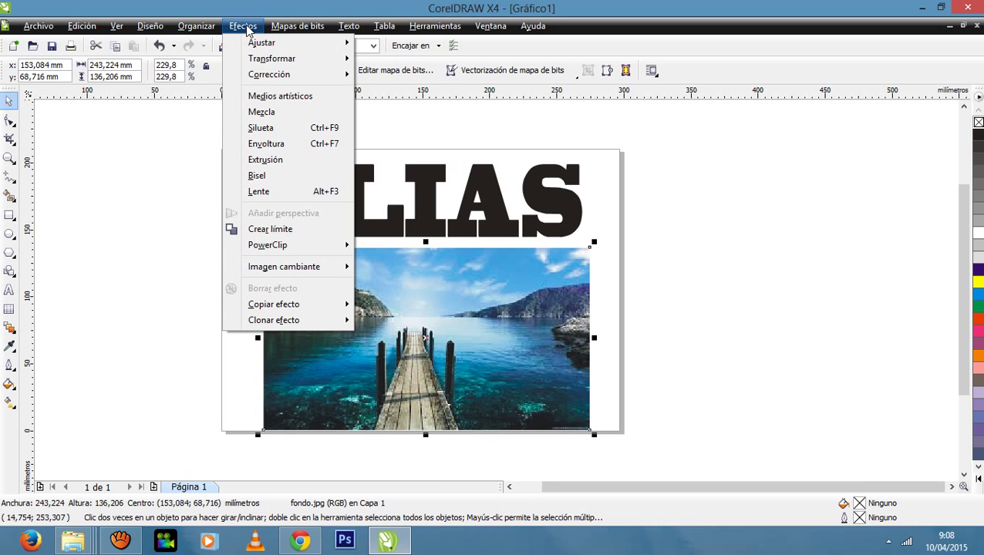
mouse_move(292, 253)
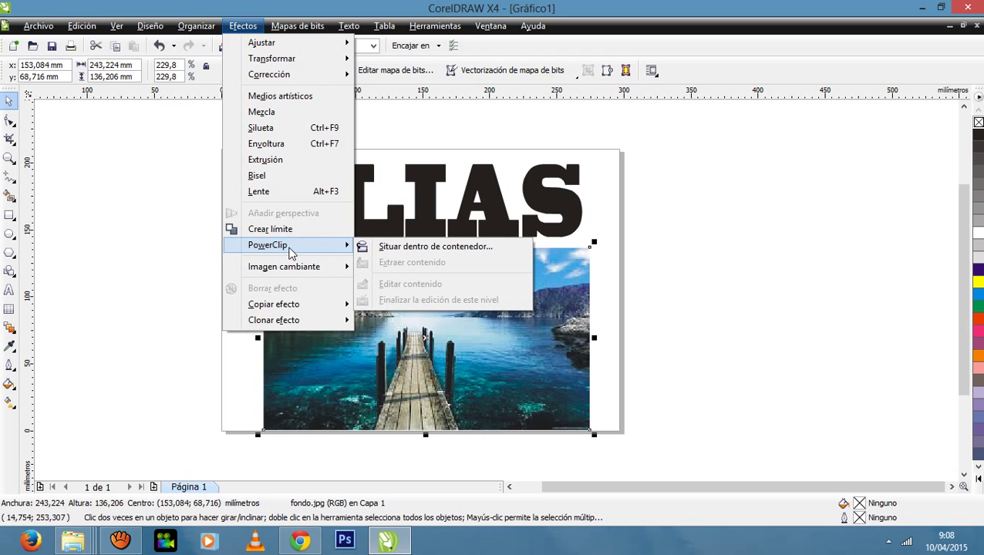
left_click(420, 256)
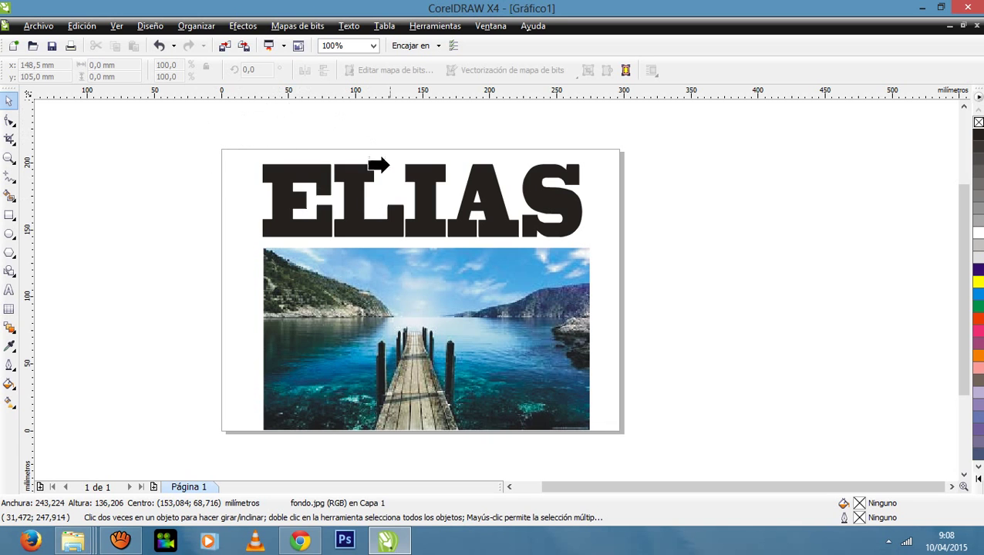
left_click(361, 228)
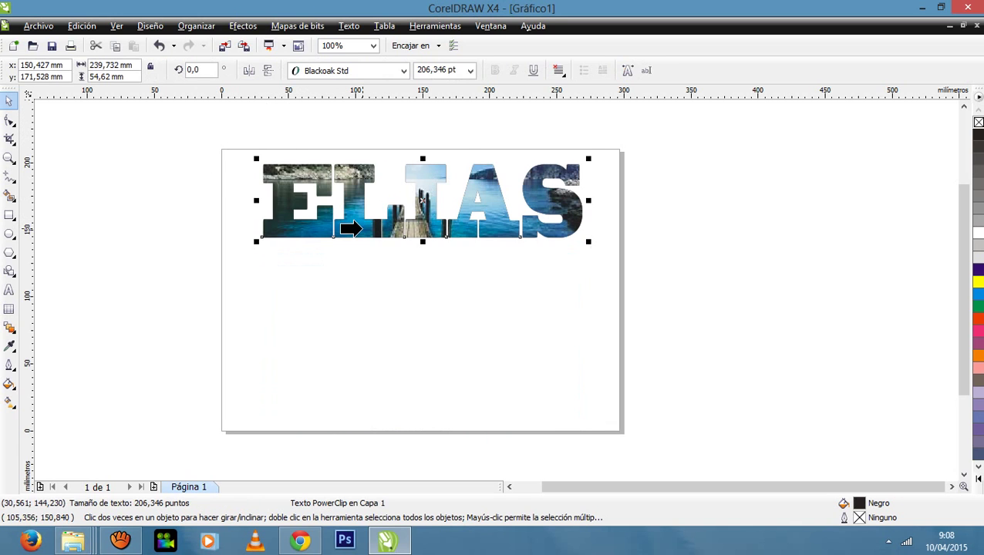
left_click(384, 360)
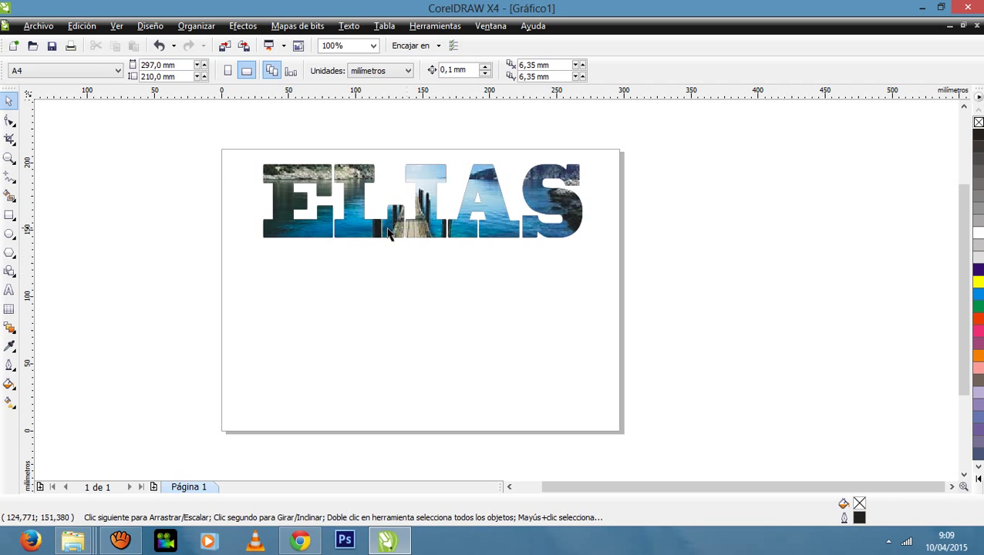
Move the picture-filled name text toward the middle of the page, centred at about 157, 131 mm
left_click(420, 239)
left_click_drag(420, 241, 421, 312)
left_click_drag(421, 276, 456, 243)
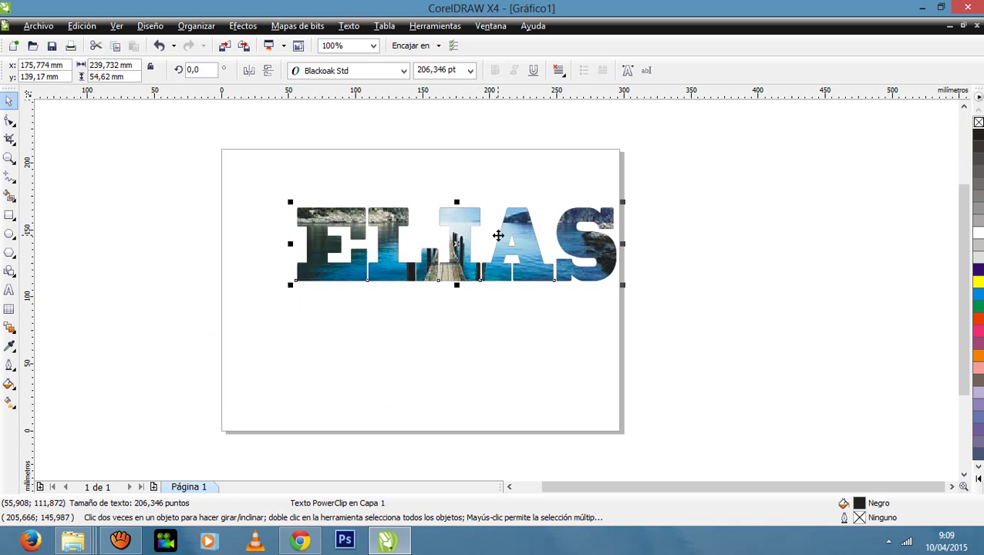
left_click_drag(498, 235, 504, 295)
left_click(512, 226)
left_click(507, 277)
left_click(506, 296)
left_click(496, 216)
left_click(478, 289)
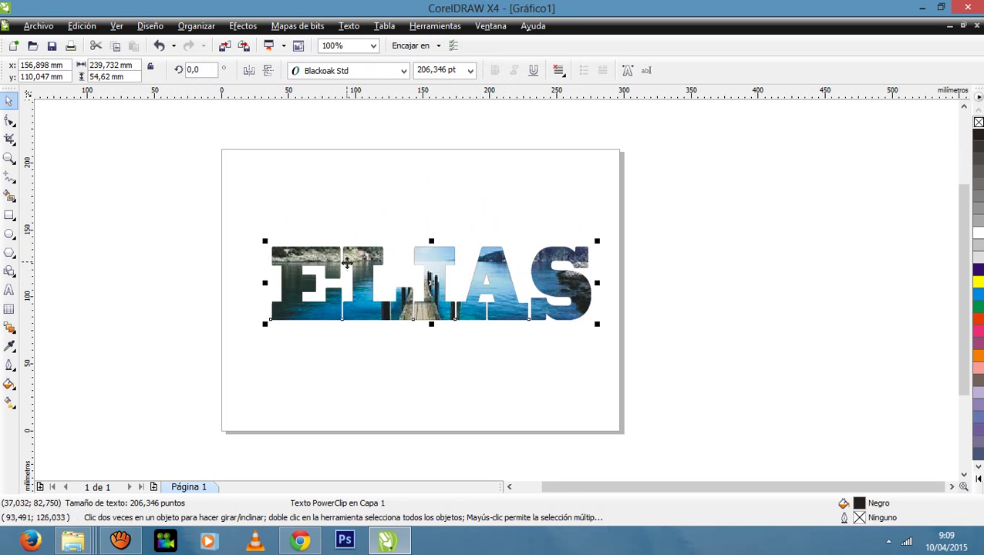
mouse_move(435, 260)
left_mouse_down()
mouse_move(417, 229)
mouse_move(426, 266)
left_mouse_up()
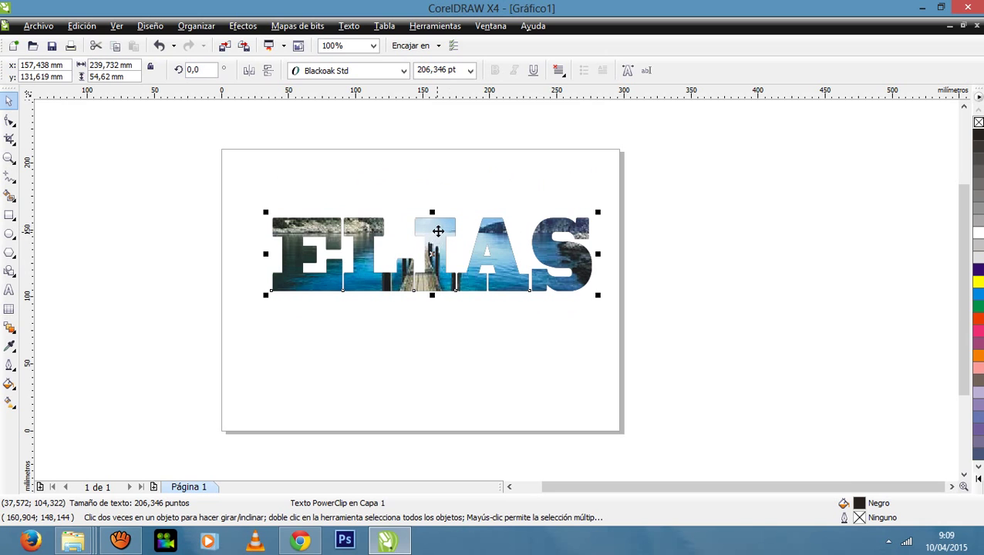
left_click_drag(429, 251, 439, 268)
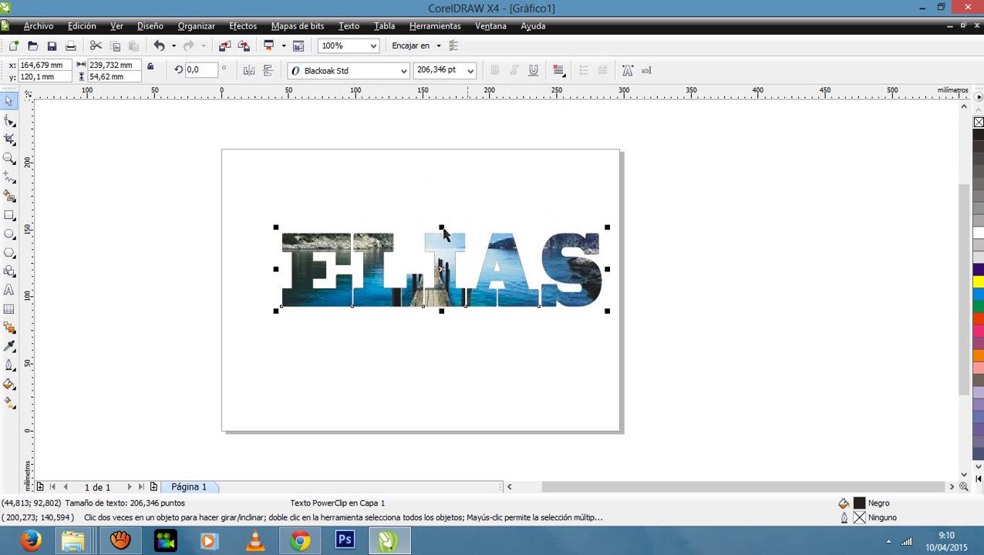
left_click_drag(451, 250, 428, 269)
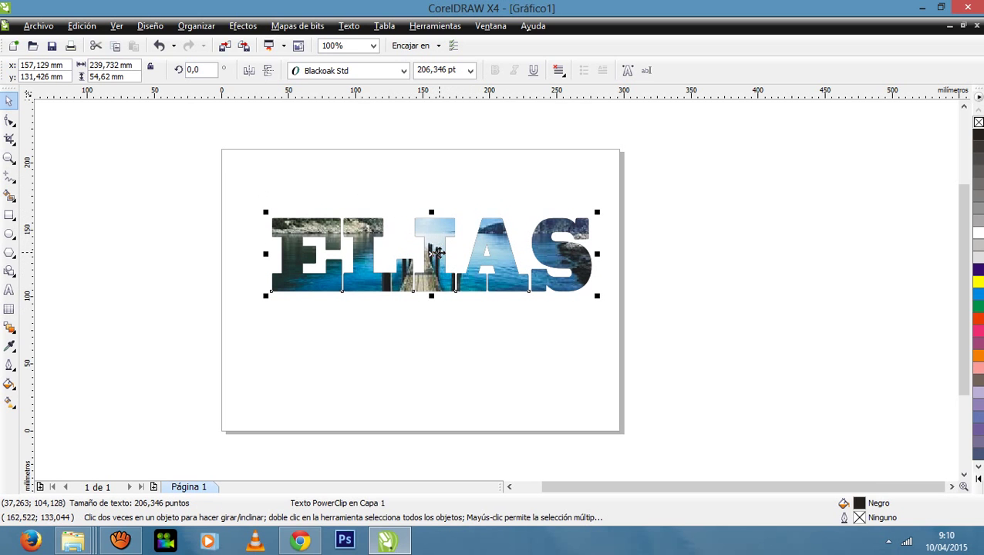
Edit the PowerClip contents so the picture's sky and hills fill the letters, centring it at about 156, 96 mm, and finish editing
right_click(502, 268)
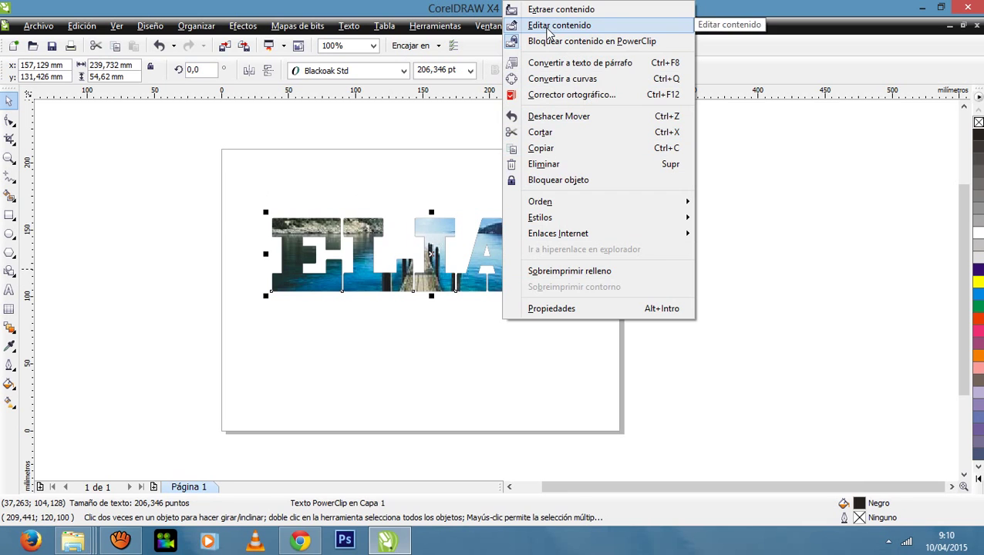
left_click(549, 26)
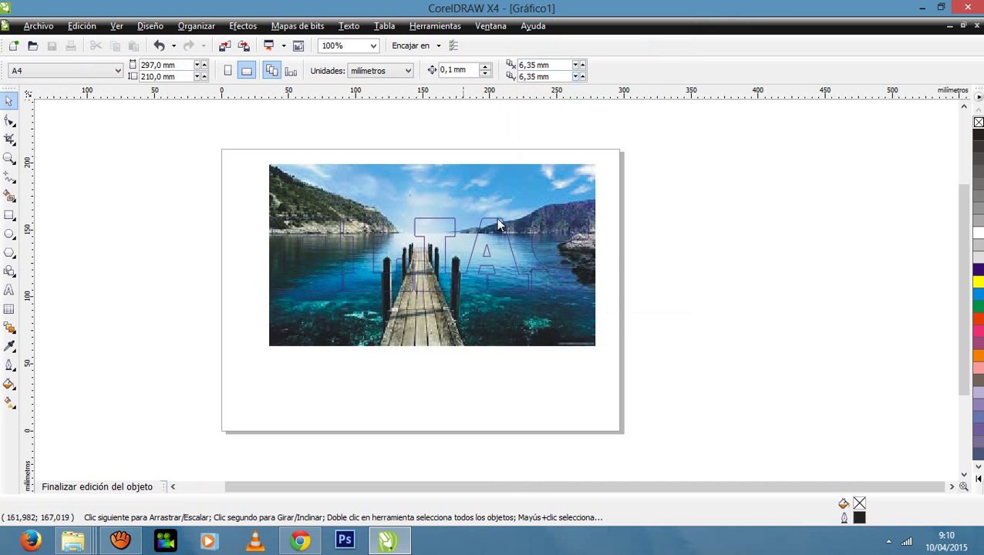
left_click(463, 331)
left_click_drag(464, 331, 495, 352)
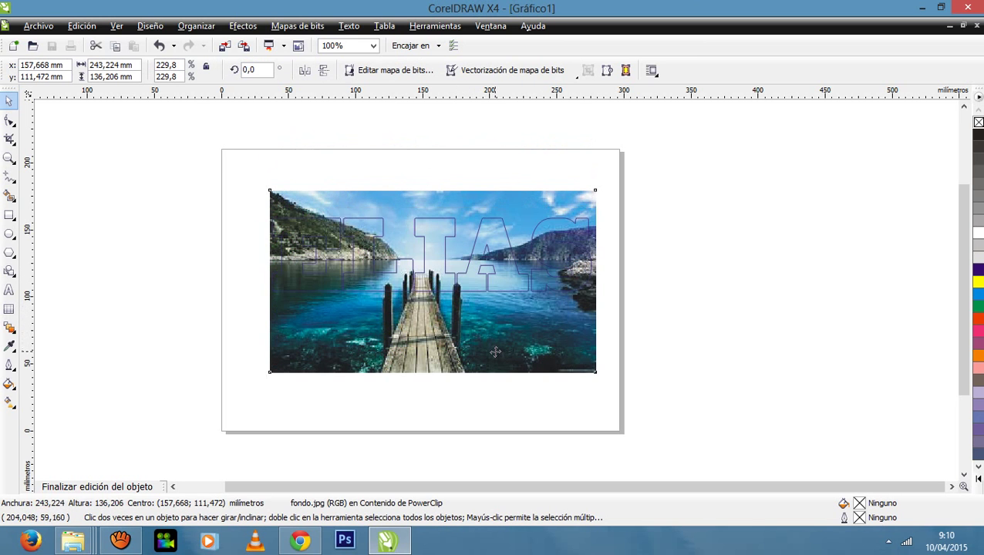
left_click_drag(436, 331, 567, 322)
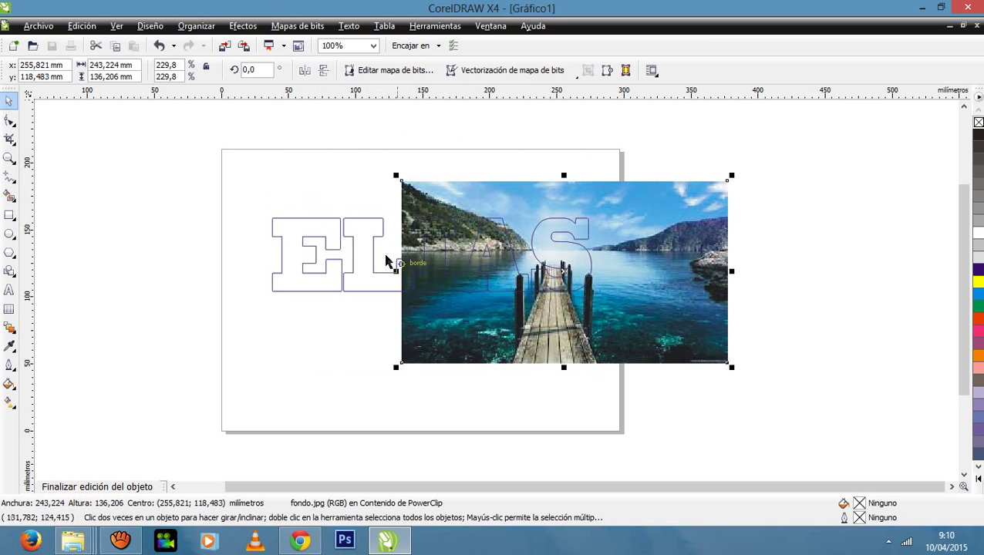
left_click_drag(619, 325, 329, 330)
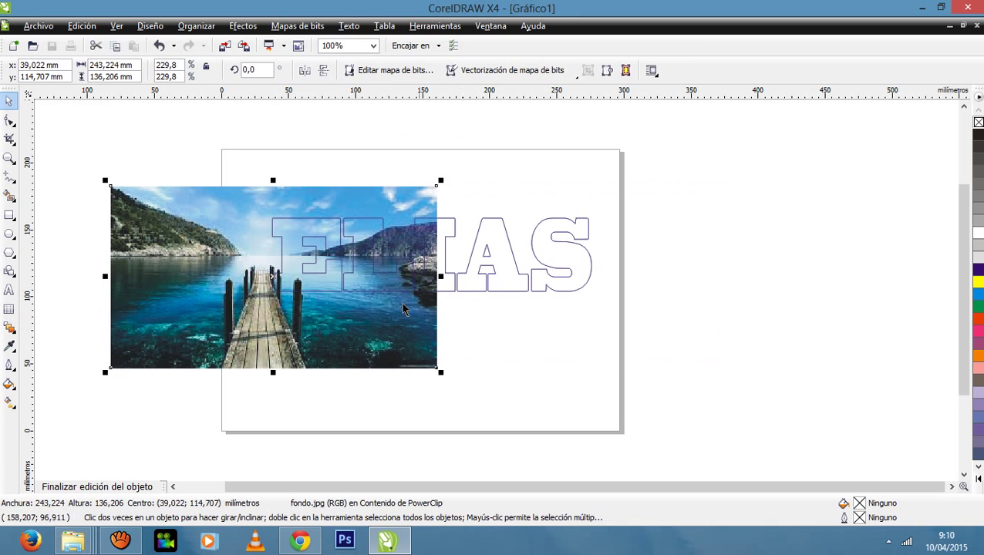
left_click_drag(387, 323, 538, 349)
left_click(538, 349)
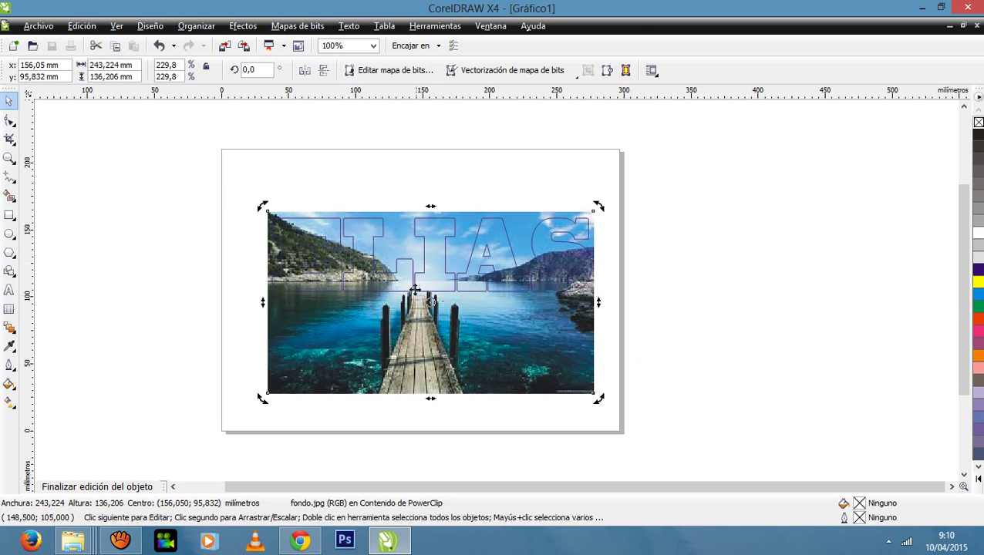
right_click(458, 257)
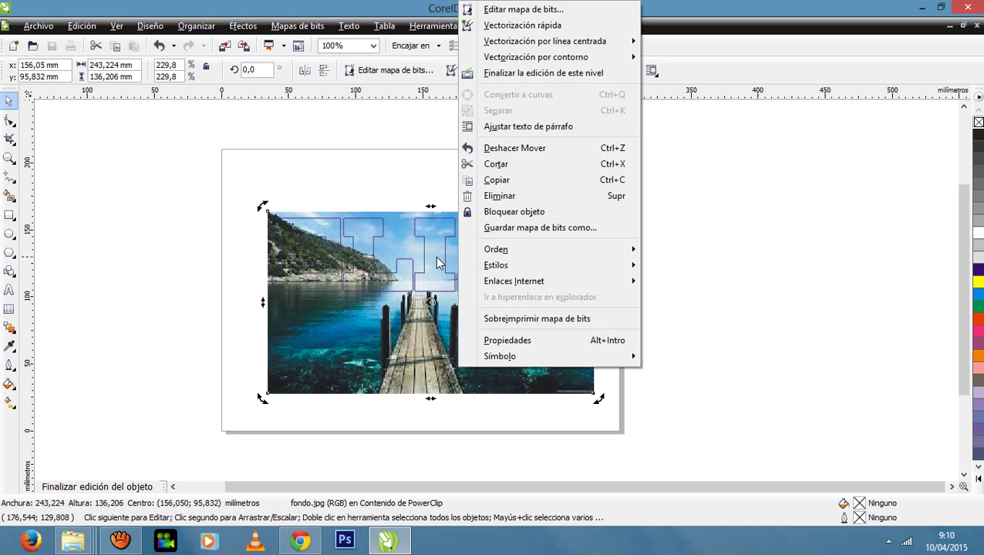
left_click(519, 73)
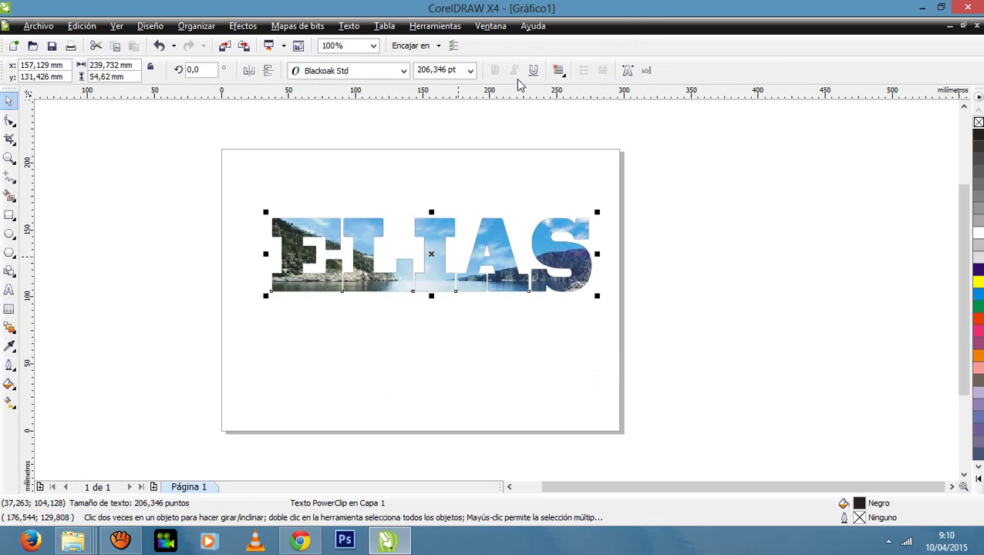
left_click(423, 316)
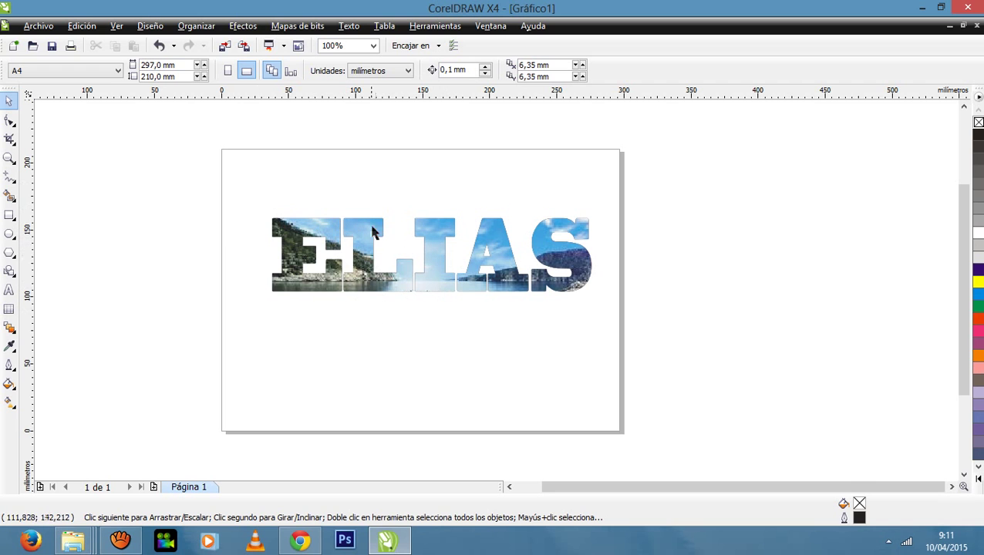
Edit the PowerClip contents again, moving the picture up to about 157, 168 mm so the water and pier fill the letters
right_click(442, 287)
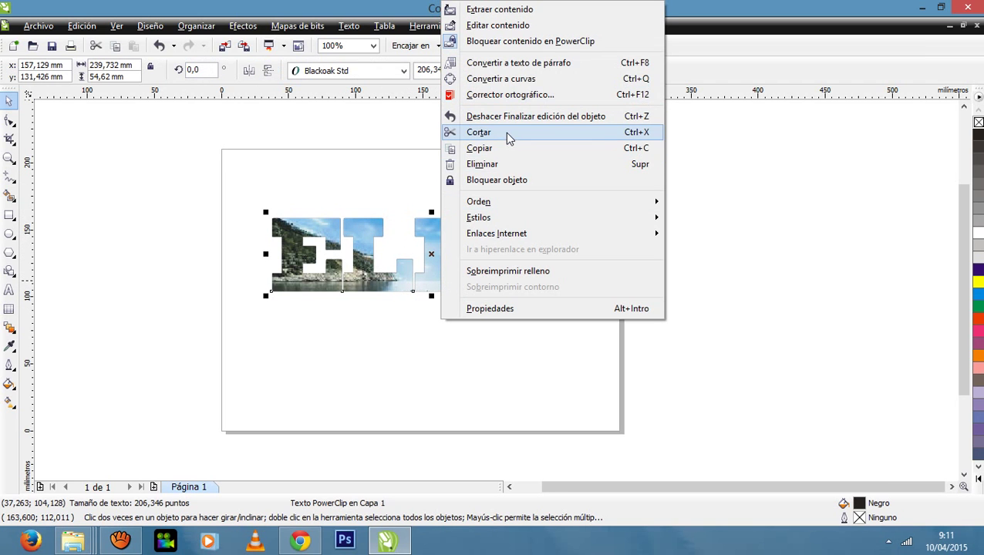
left_click(500, 31)
left_click(492, 330)
left_click_drag(492, 330, 477, 284)
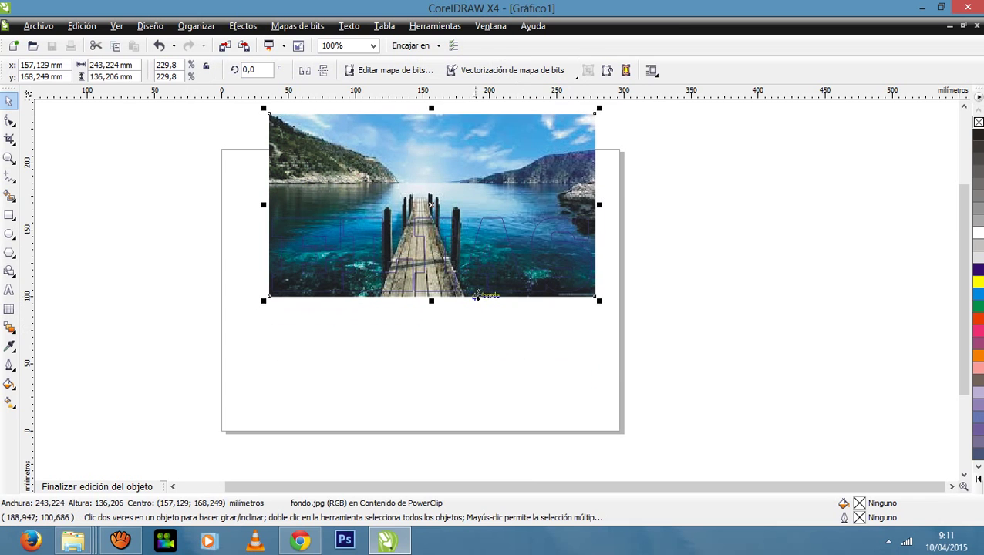
right_click(494, 265)
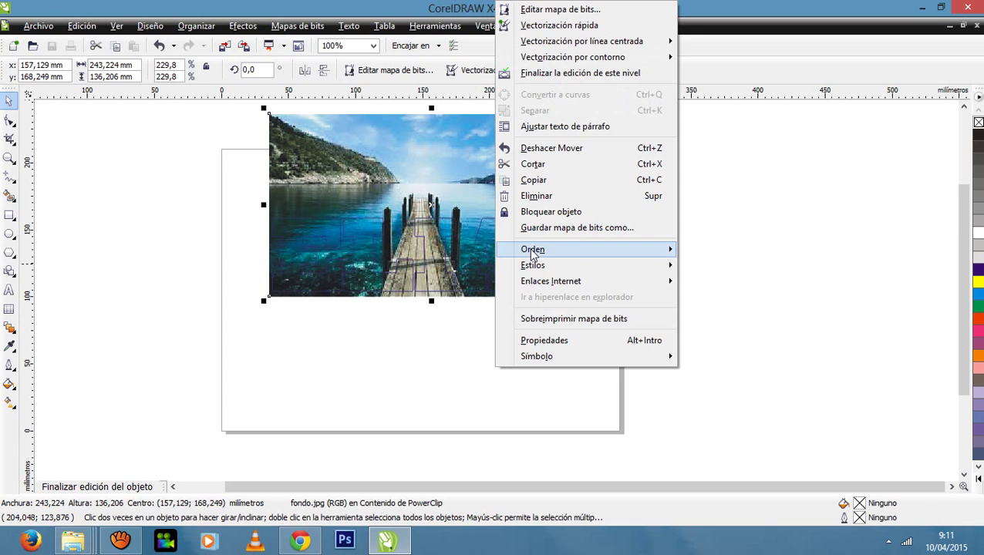
left_click(534, 77)
left_click(532, 292)
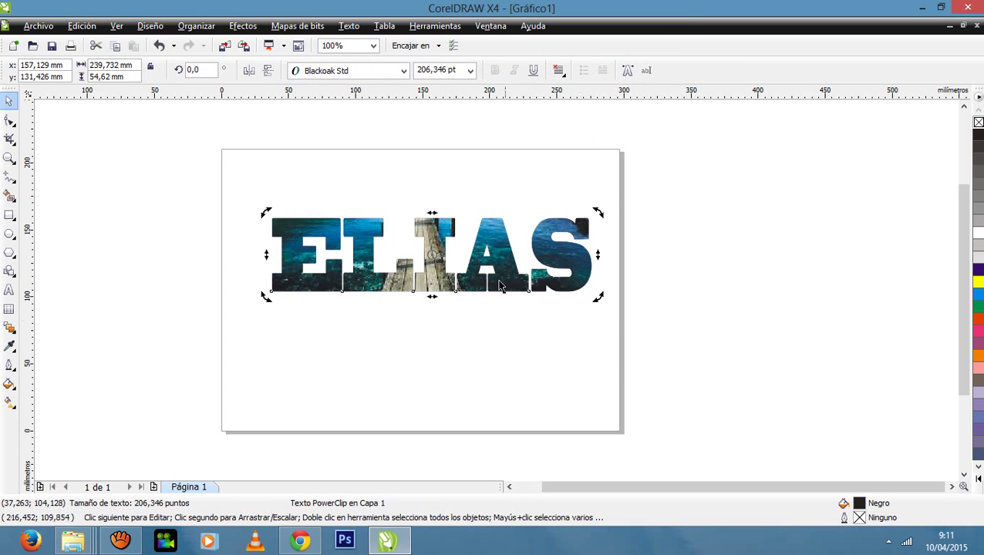
Move the picture inside the PowerClip down to about 161, 92 mm and shift the filled name text slightly left on the page
right_click(497, 273)
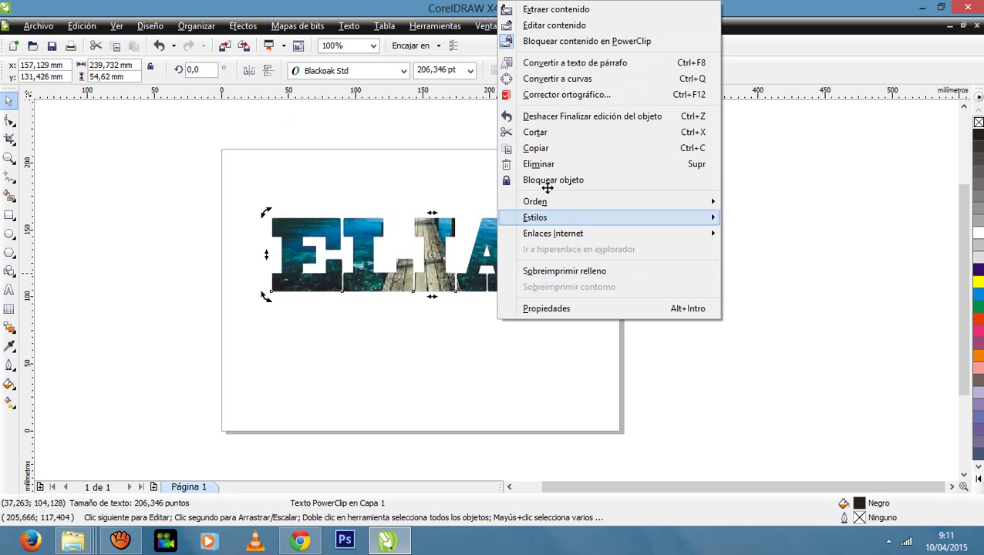
left_click(557, 26)
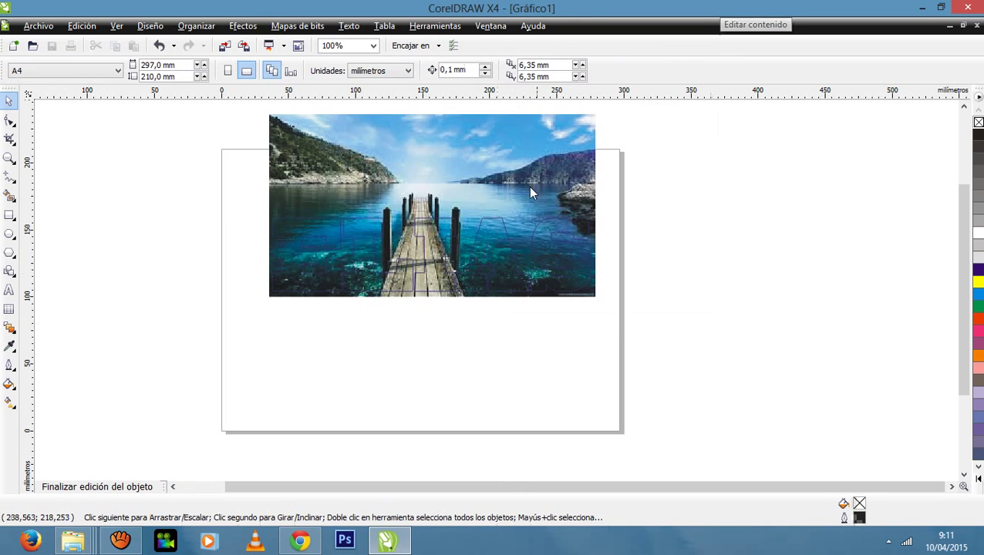
left_click_drag(538, 255, 531, 330)
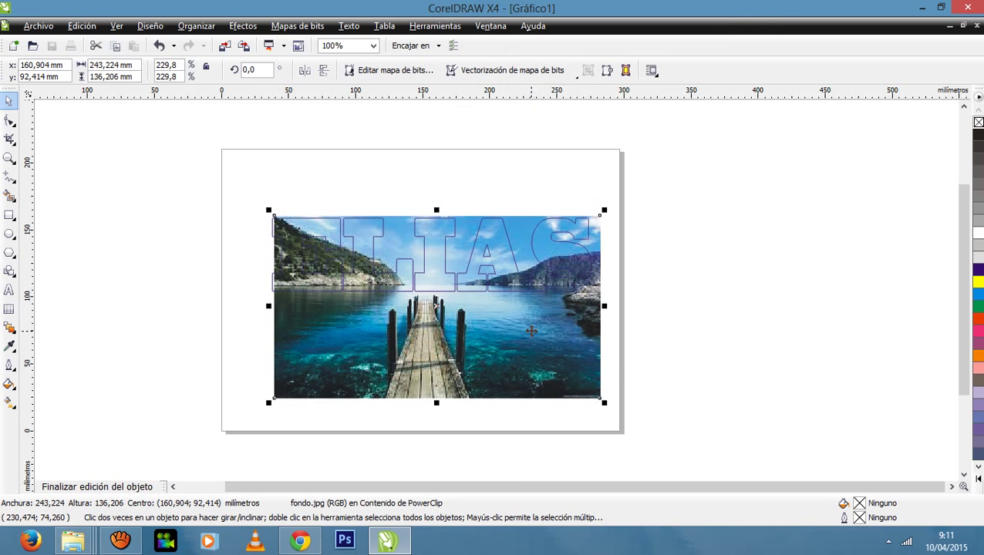
right_click(532, 312)
left_click(658, 74)
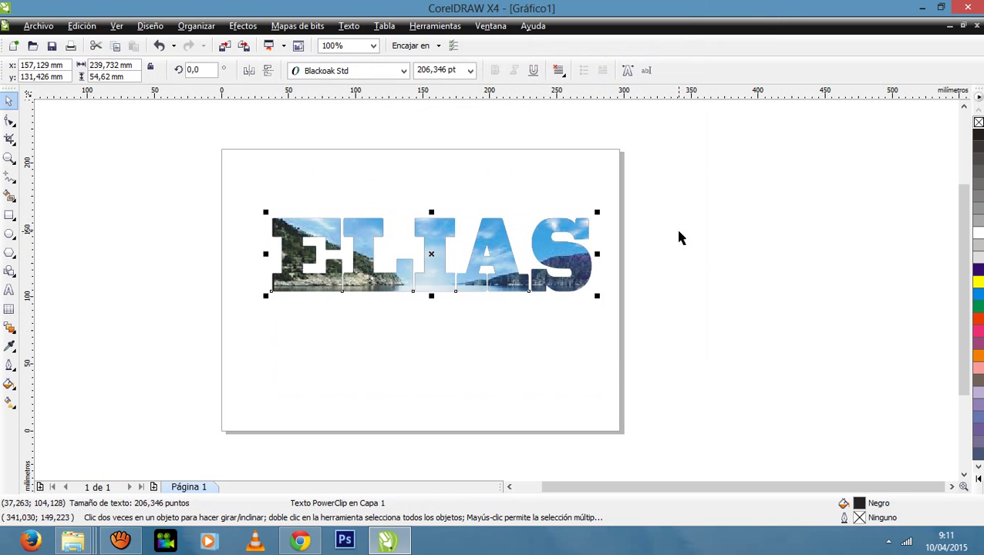
left_click_drag(474, 285, 467, 288)
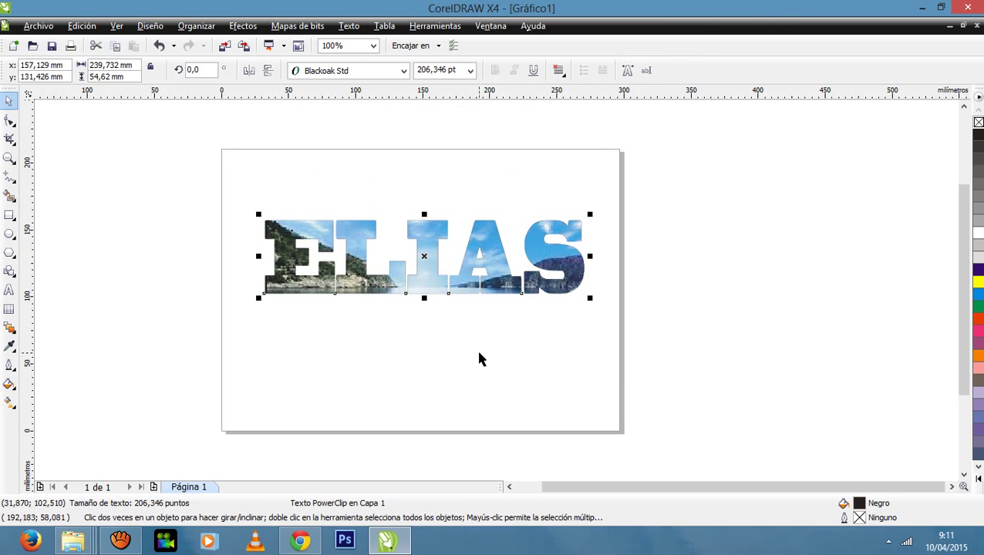
left_click(484, 381)
Start saving the drawing and choose the "clases de coel draw" folder inside the student's folder on the desktop
left_click(38, 25)
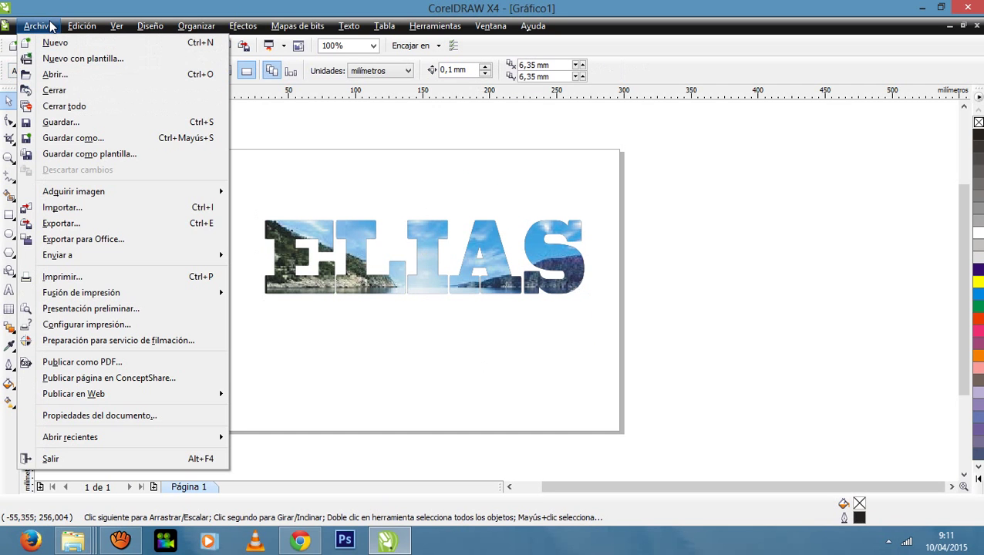
key("ctrl+s")
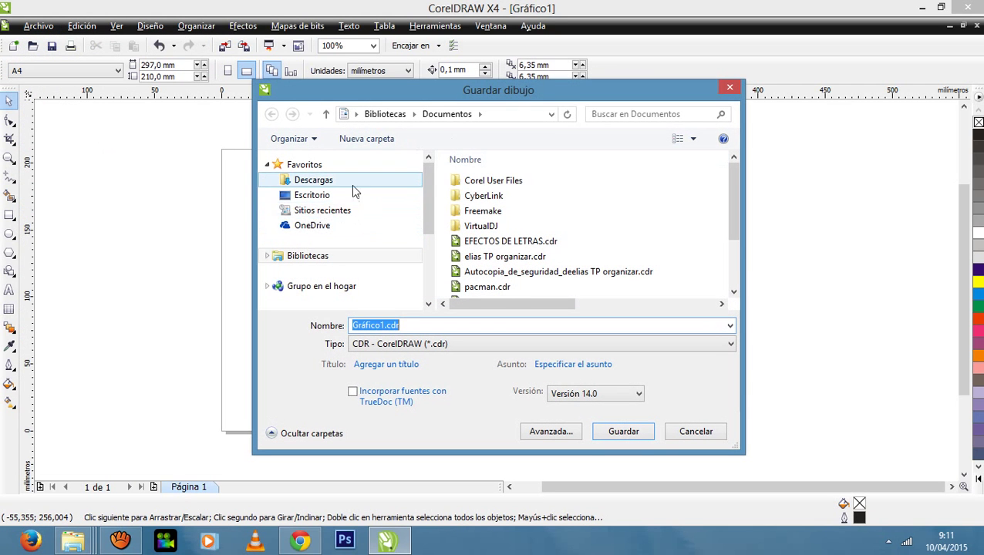
left_click(336, 198)
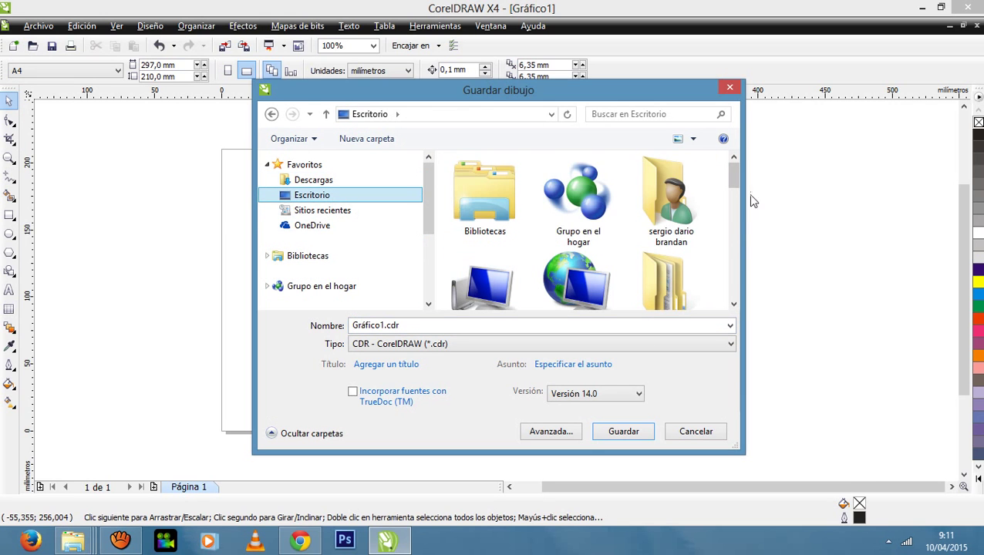
left_click_drag(735, 176, 725, 237)
double_click(502, 192)
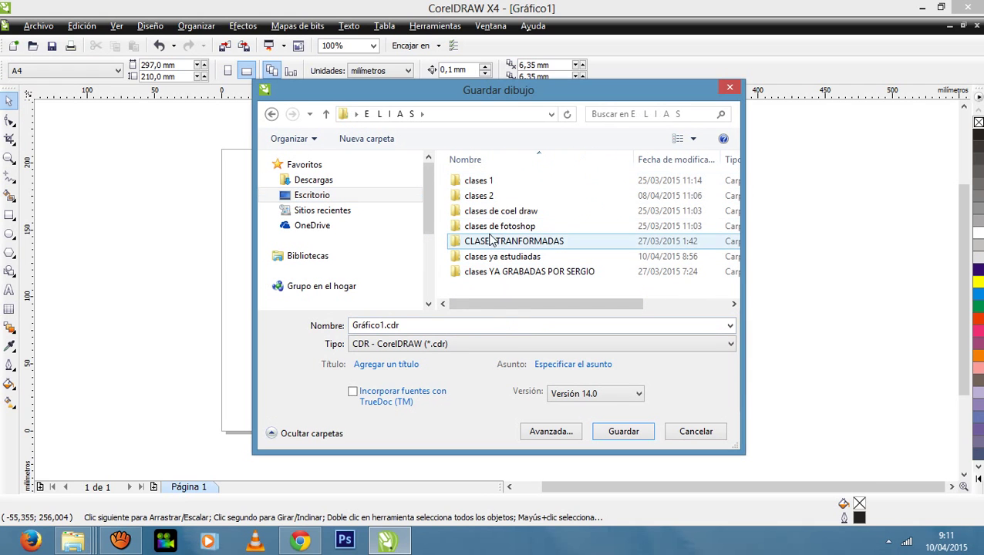
double_click(501, 214)
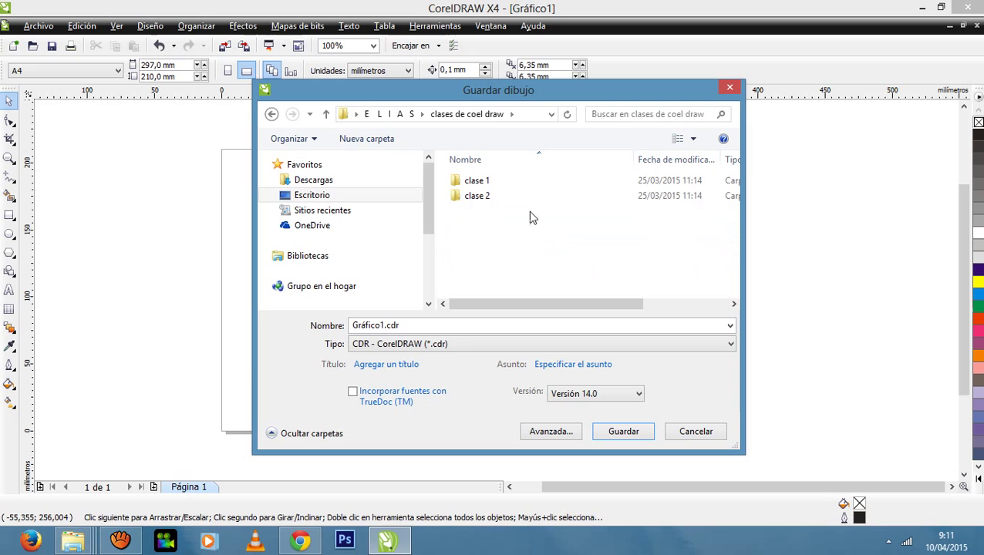
Name the drawing POWER CLIP.cdr and save it in CDR format
left_click(406, 324)
left_click_drag(384, 325, 336, 333)
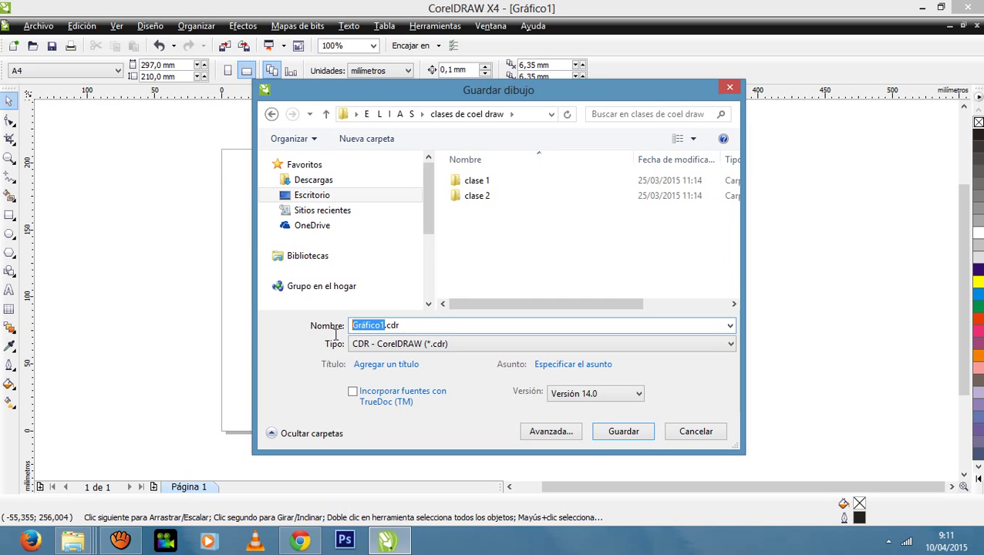
type("POWER CLIP")
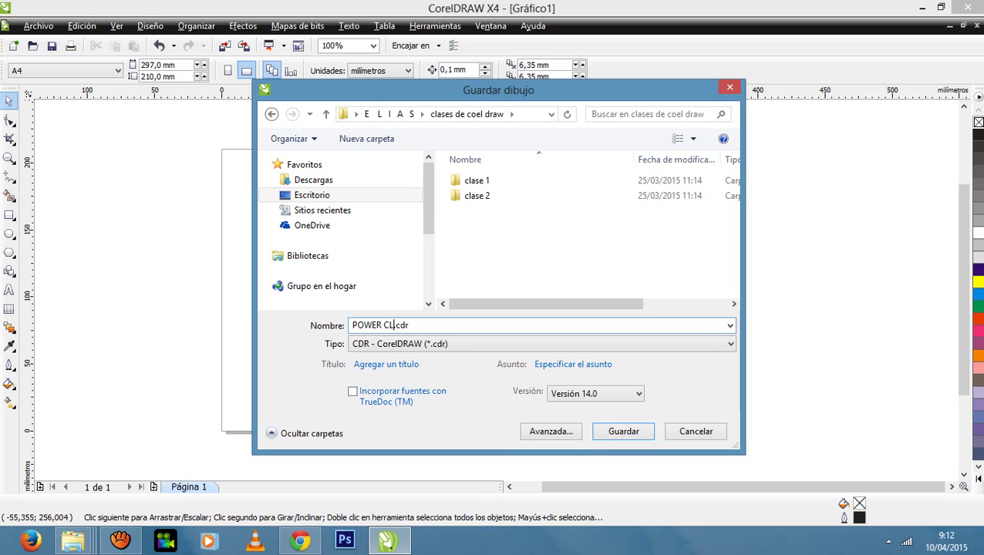
left_click(606, 395)
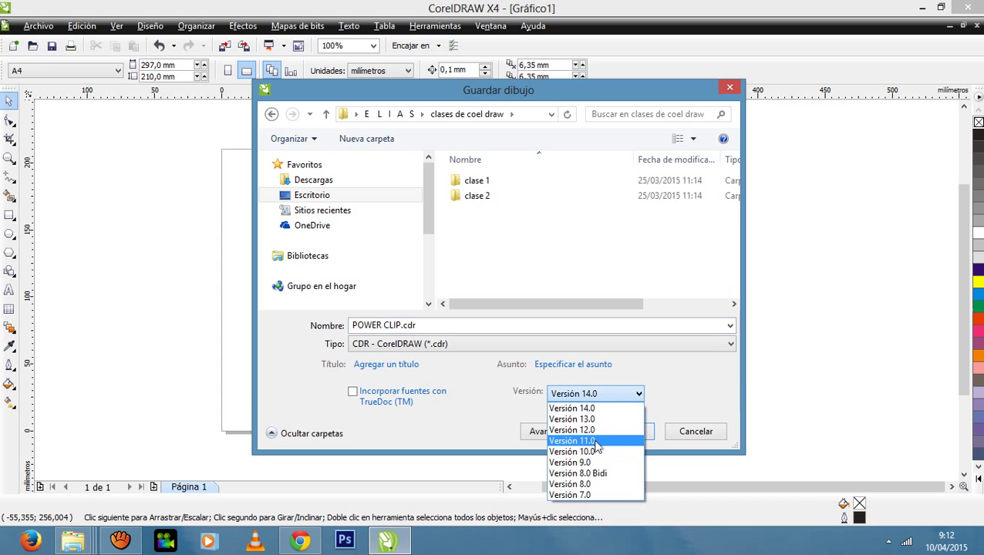
left_click(688, 384)
left_click(640, 431)
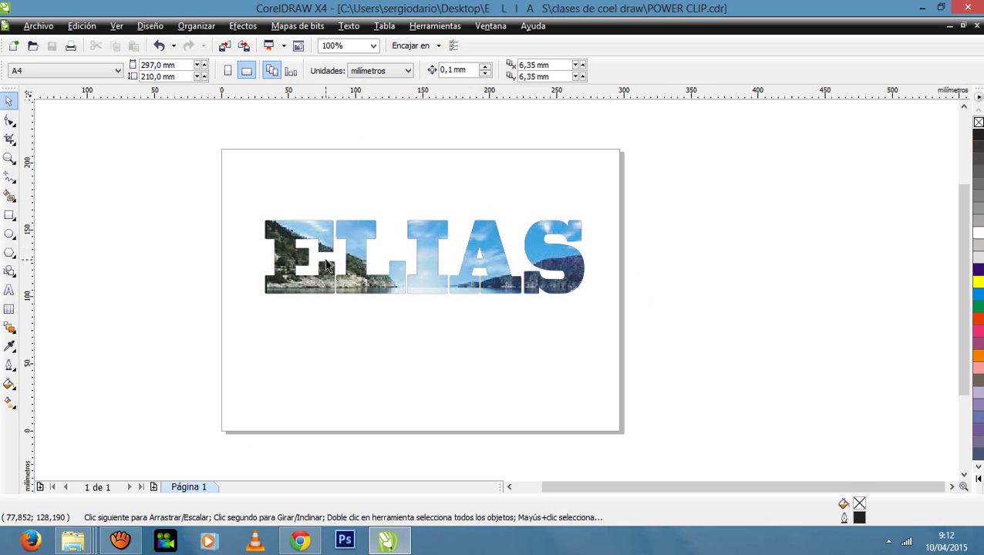
Export the design as the JPEG bitmap POWER CLIP.jpg into the student's folder on the desktop, accepting the JPEG export settings
left_click(39, 27)
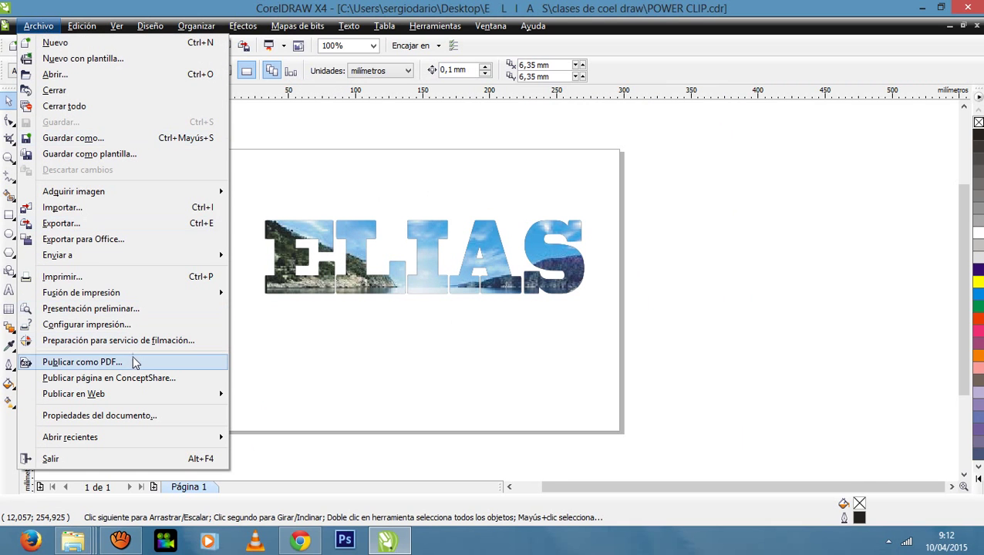
left_click(104, 223)
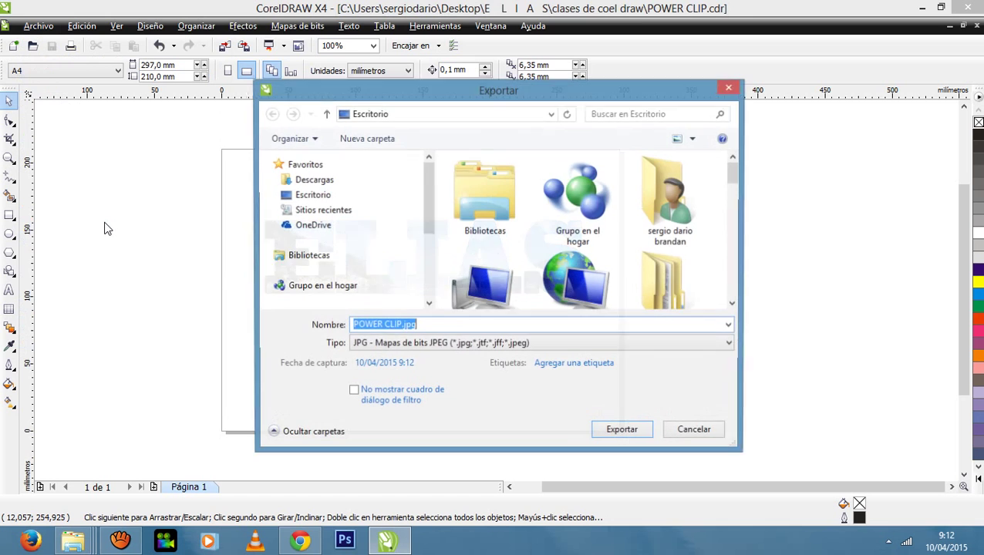
left_click(455, 347)
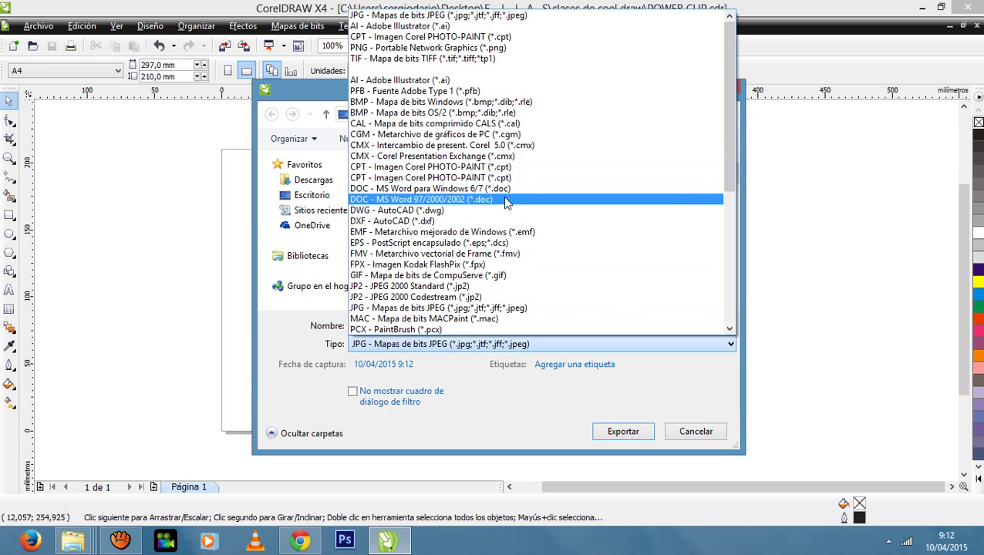
left_click(480, 309)
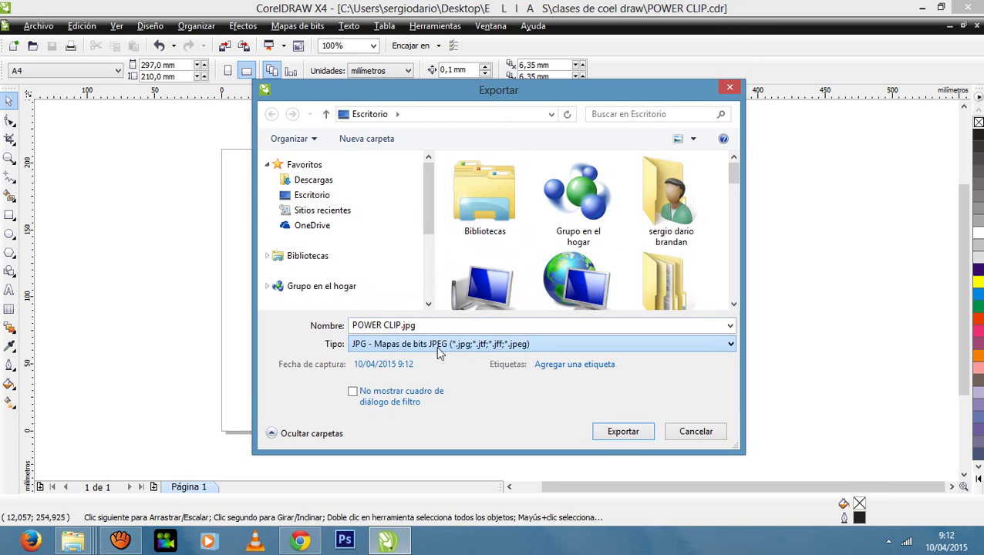
left_click_drag(733, 178, 737, 222)
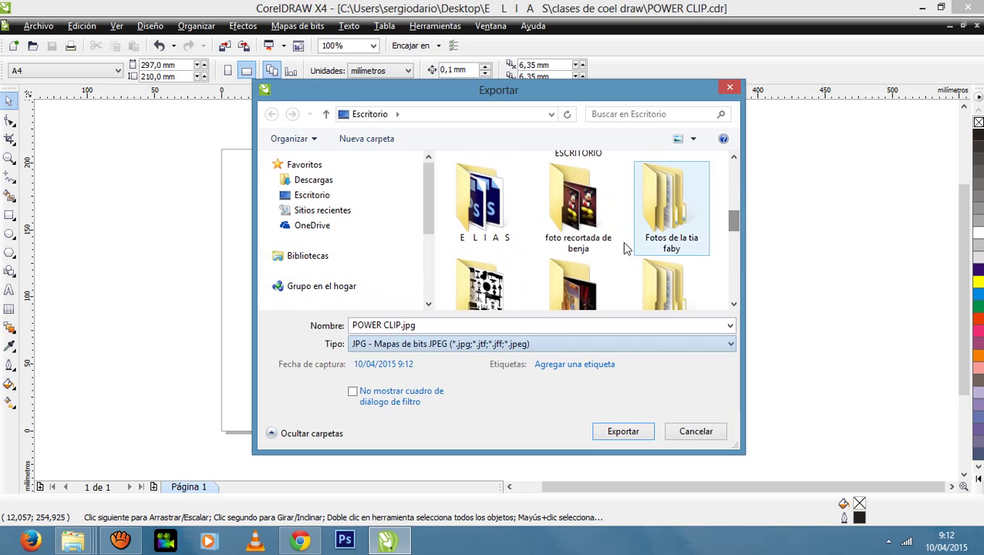
double_click(505, 223)
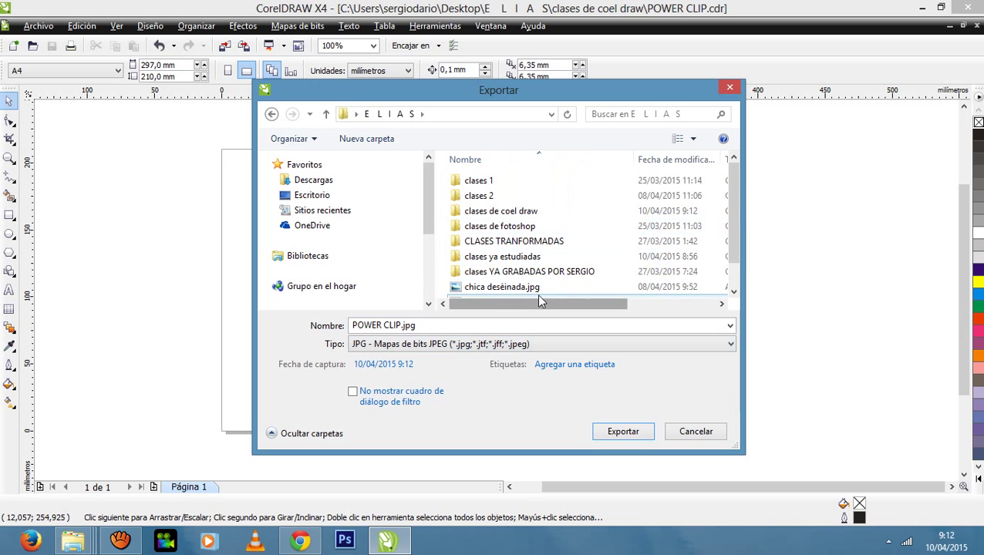
left_click(634, 435)
left_click(487, 370)
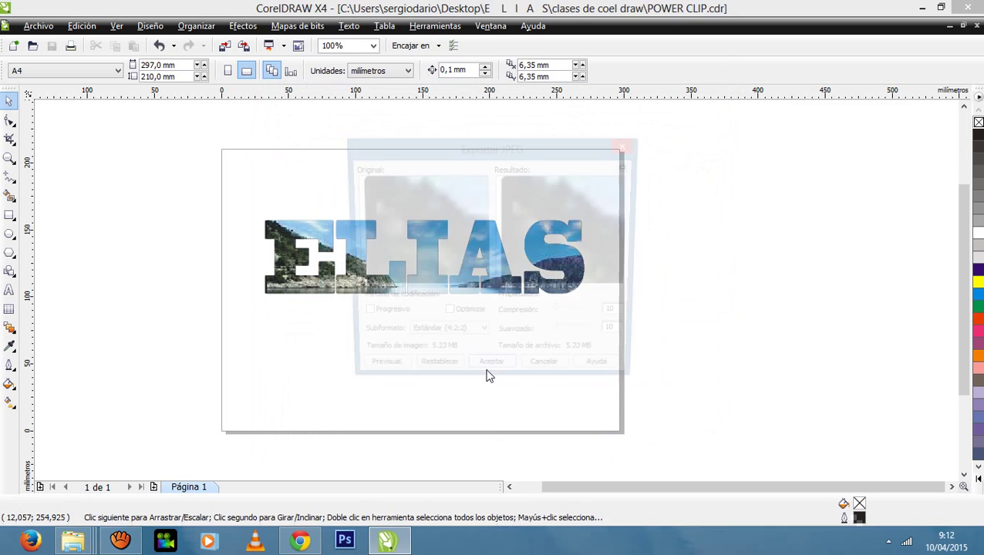
left_click(490, 377)
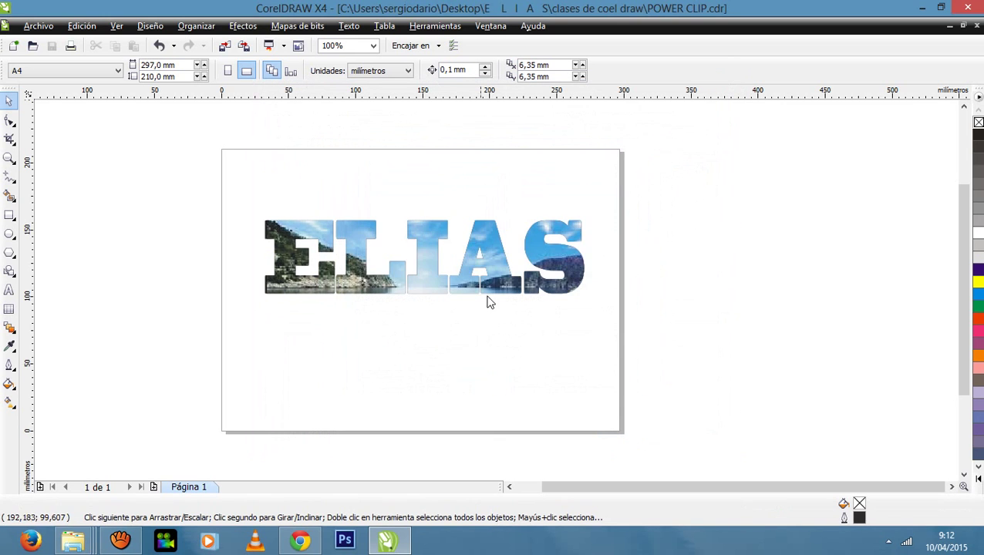
Switch to the student's folder on the desktop and open POWER CLIP.jpg in Windows Photo Viewer to check the exported image
left_click(923, 9)
double_click(872, 27)
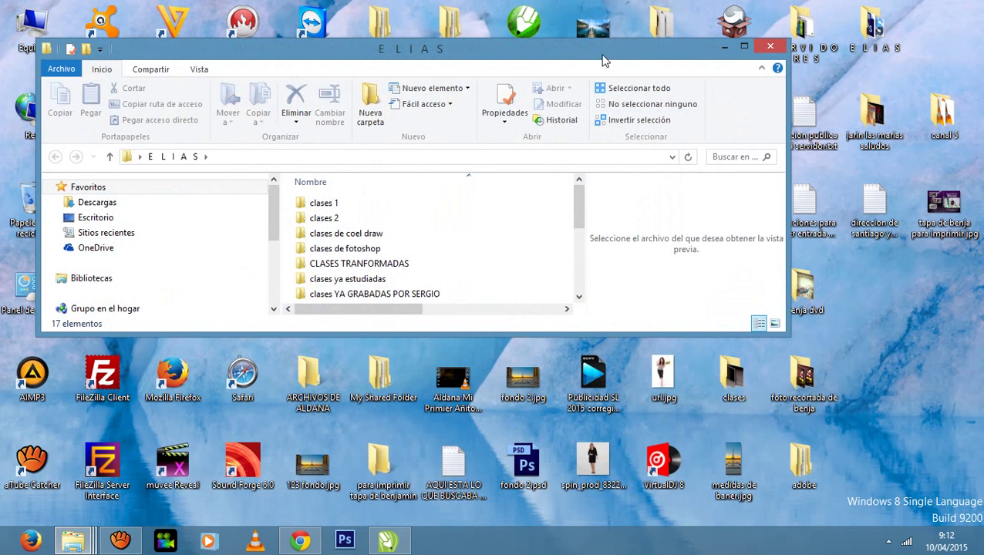
double_click(604, 60)
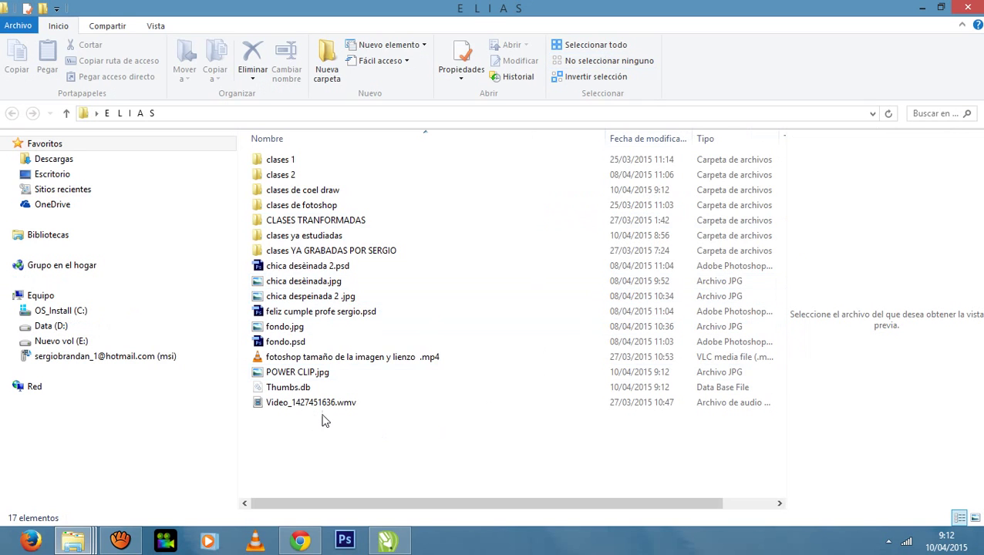
left_click(325, 373)
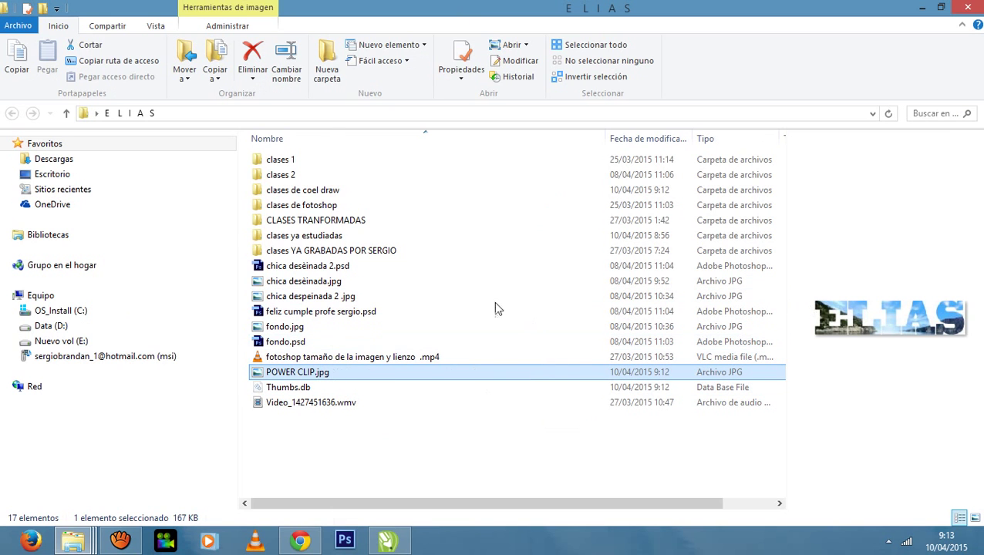
right_click(528, 372)
mouse_move(445, 284)
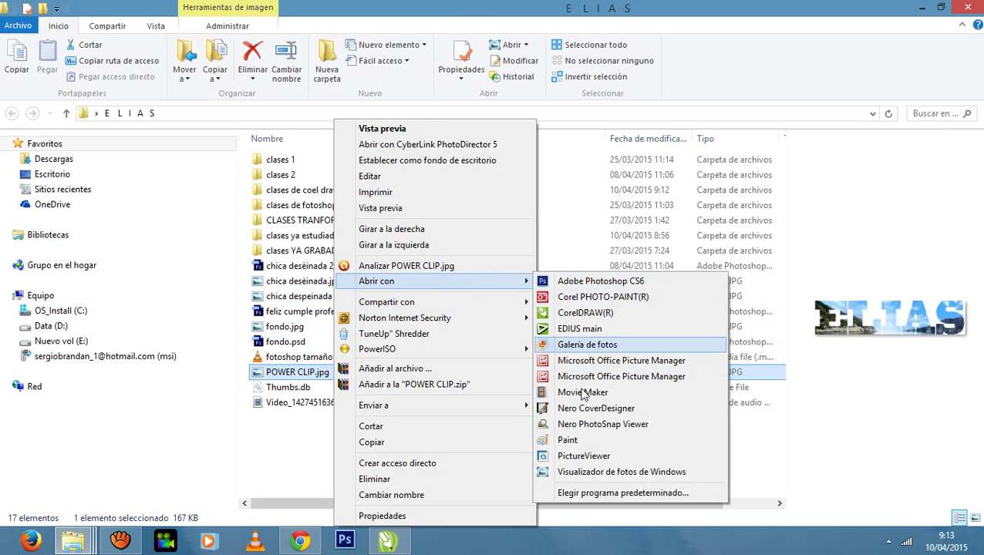
left_click(570, 471)
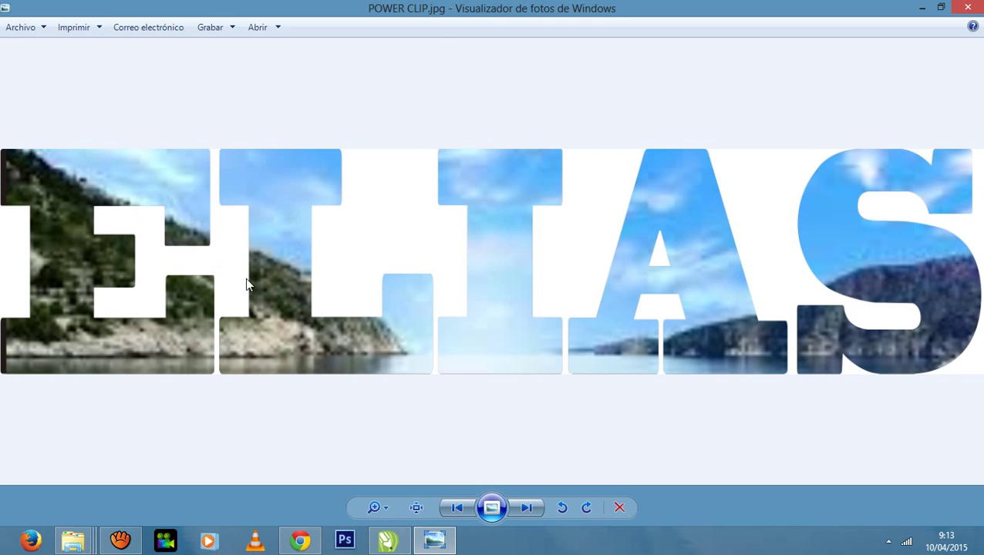
Shrink the photo viewer to a smaller window over the desktop, minimize the folder window, and switch back to CorelDRAW
double_click(378, 6)
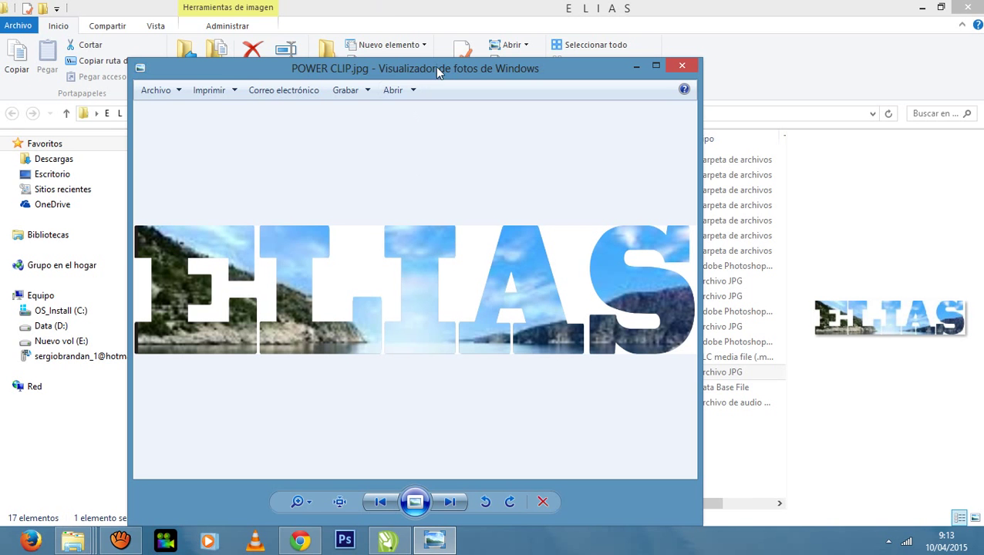
left_click_drag(437, 68, 468, 40)
left_click(918, 10)
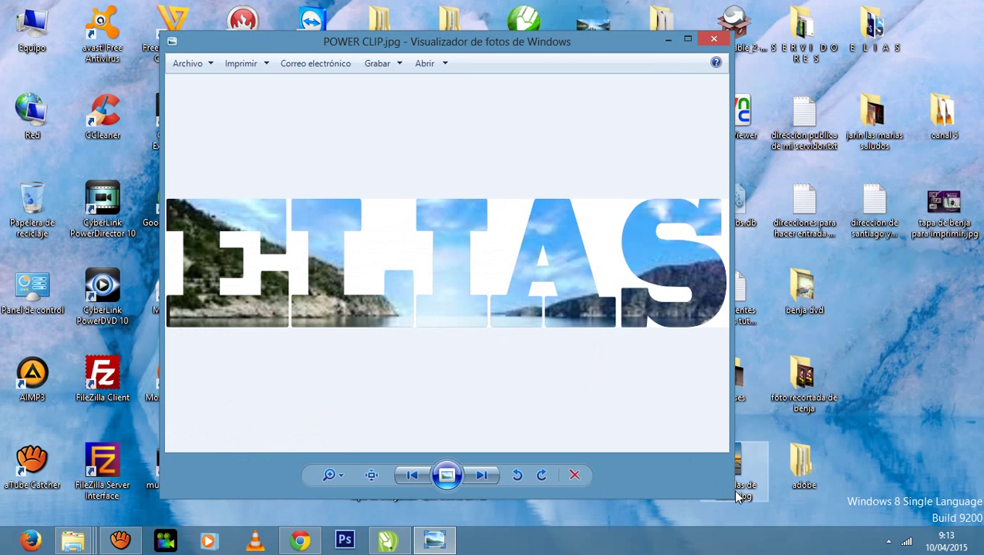
left_click_drag(728, 496, 710, 378)
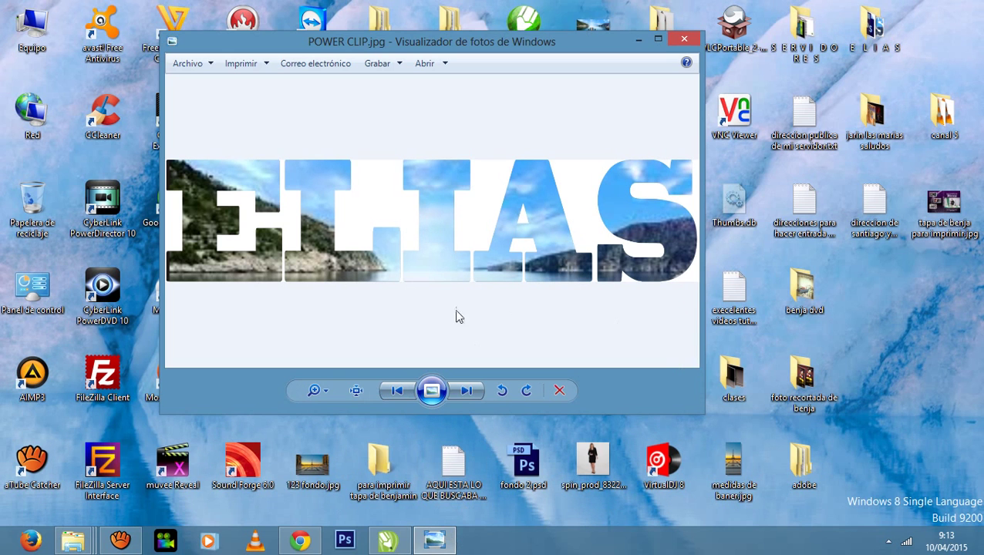
left_click(388, 542)
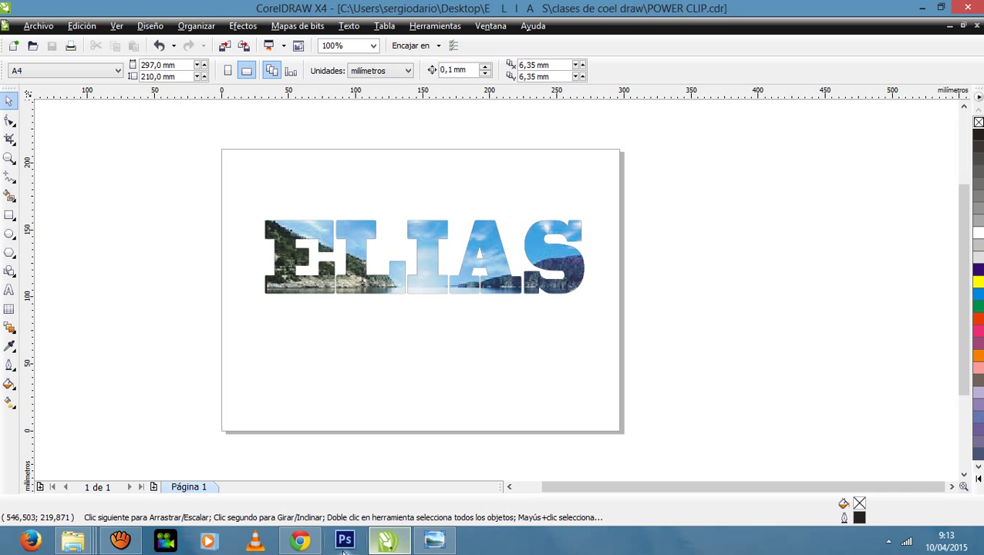
left_click(120, 540)
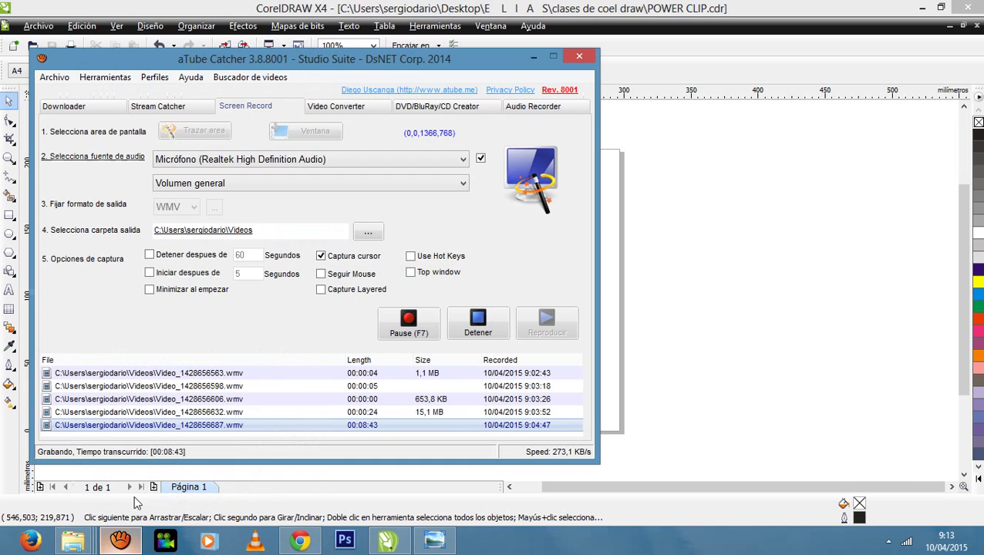
left_click(478, 332)
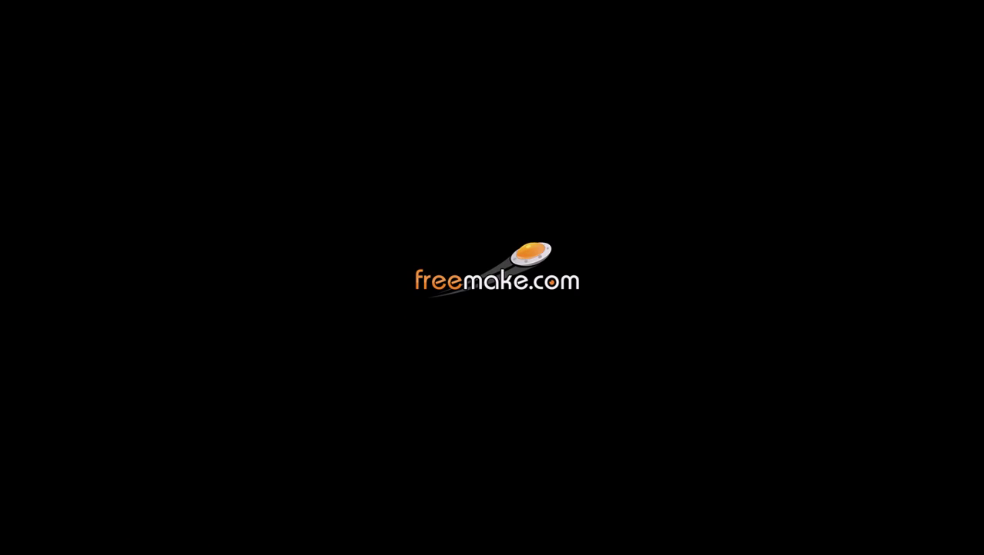